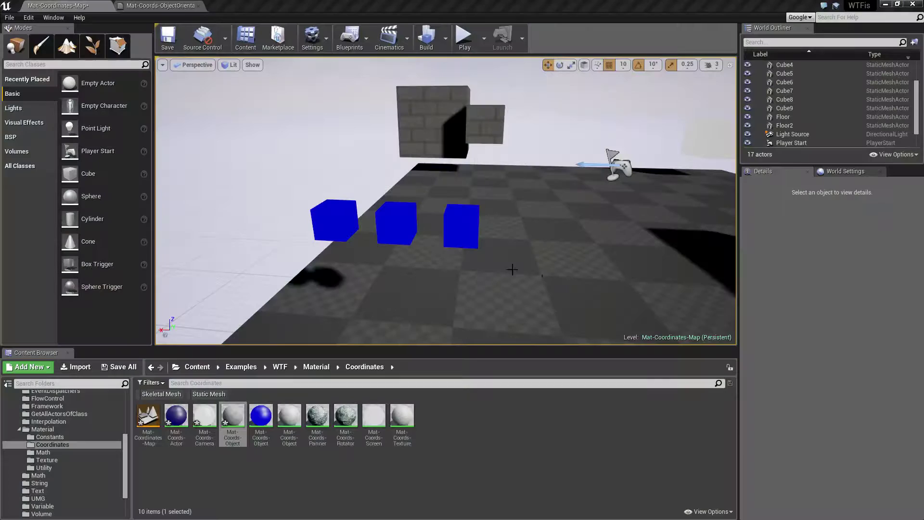
# In the Mat-Coords-ObjectOrientation material, move the ObjectOrientation, constant and Divide nodes together closer to the material output node.
pyautogui.click(173, 6)
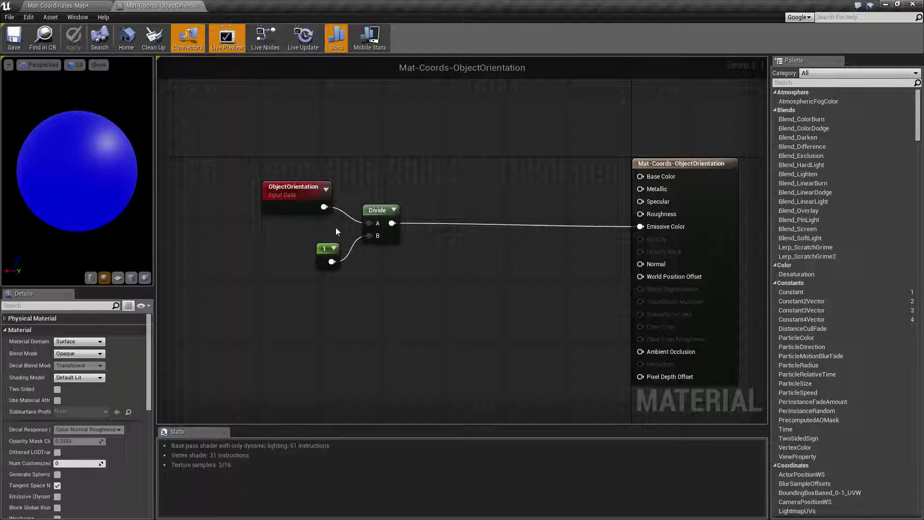
pyautogui.moveTo(359, 157); pyautogui.dragTo(479, 192, button='right')
pyautogui.moveTo(348, 185); pyautogui.dragTo(522, 330)
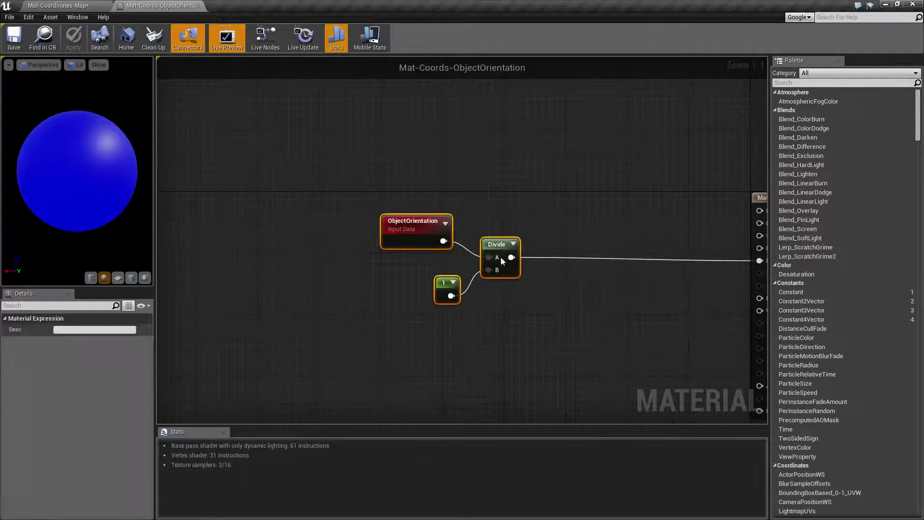
pyautogui.moveTo(502, 252); pyautogui.dragTo(645, 248)
# Search the material node list for "object" and for "orie", and close it without adding a node.
pyautogui.rightClick(462, 155)
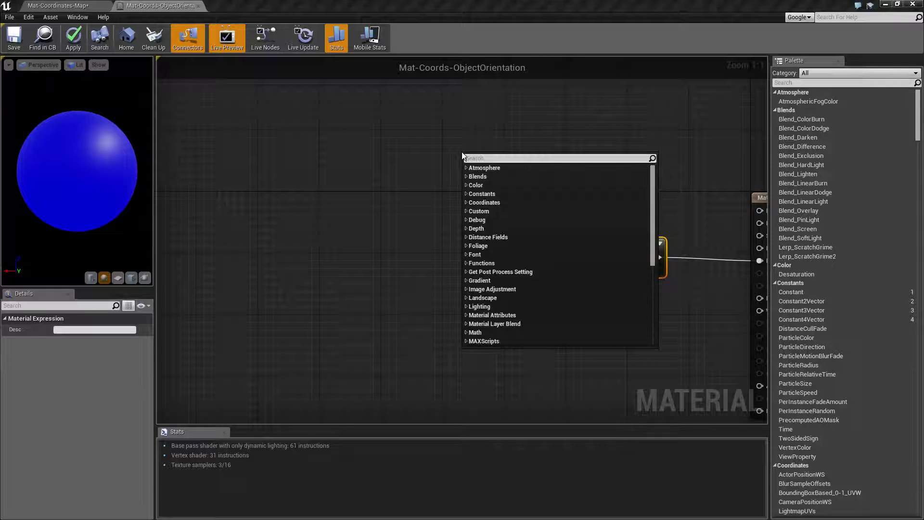
pyautogui.write('objec')
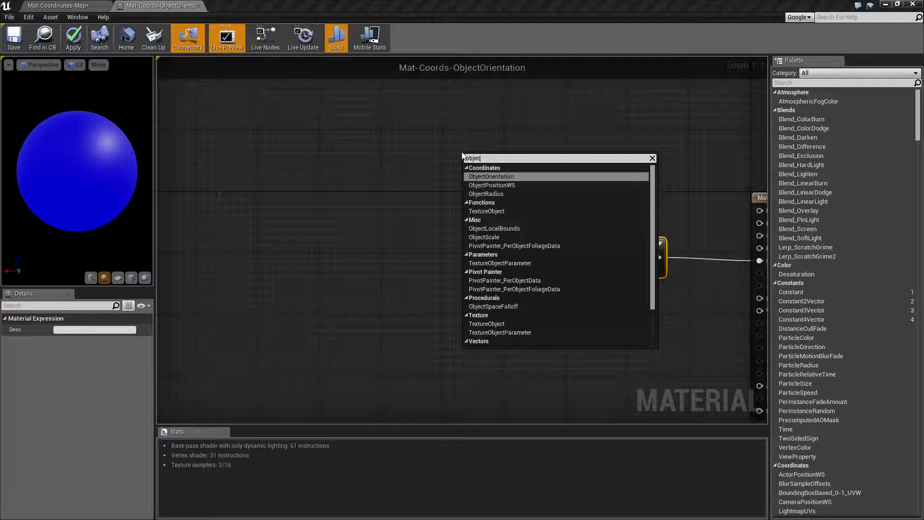
pyautogui.write('t')
pyautogui.press('BackSpace')
pyautogui.press('BackSpace')
pyautogui.press('BackSpace')
pyautogui.press('BackSpace')
pyautogui.press('BackSpace')
pyautogui.press('BackSpace')
pyautogui.press('BackSpace')
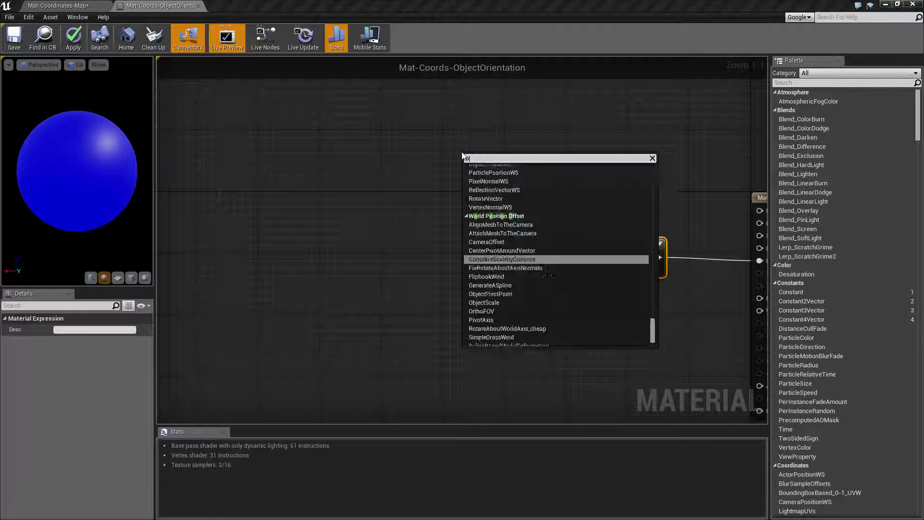
pyautogui.write('orie')
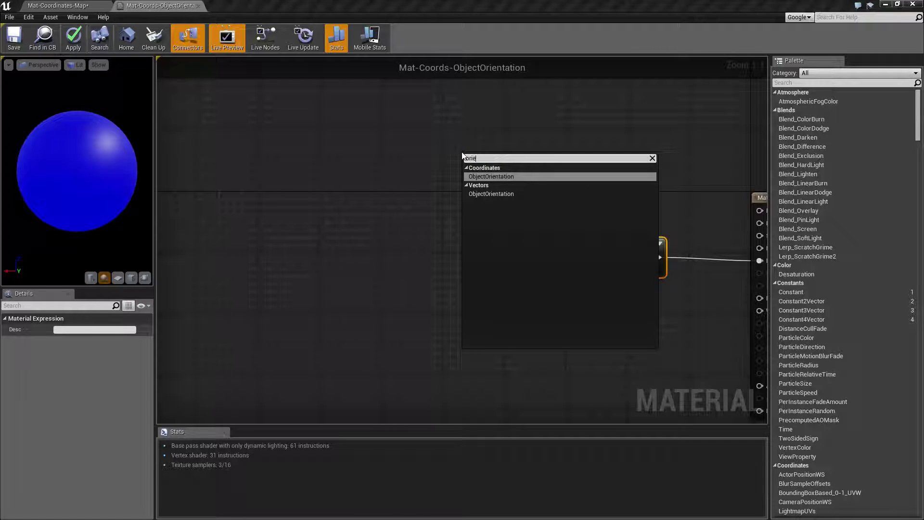
pyautogui.click(409, 211)
# Examine the ObjectOrientation, constant 1 and Divide nodes feeding Emissive Color, and save the material.
pyautogui.moveTo(426, 244); pyautogui.dragTo(370, 246, button='right')
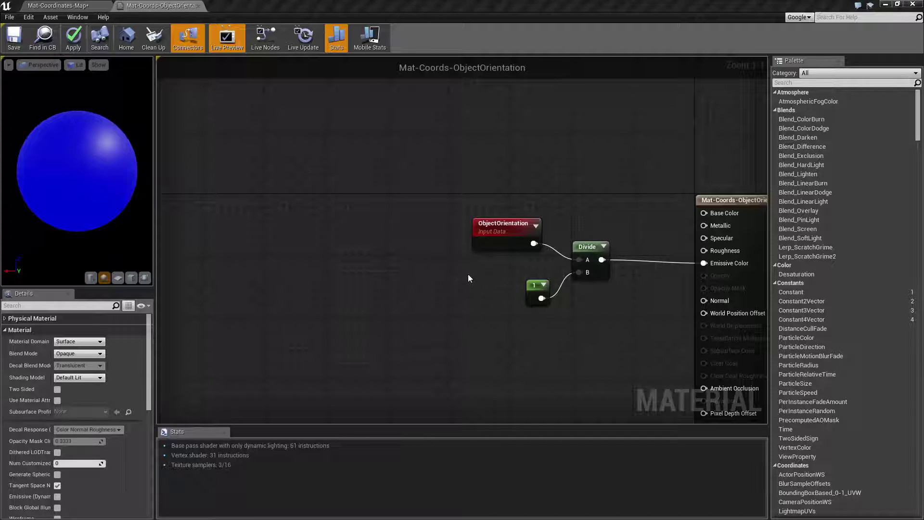
pyautogui.moveTo(468, 273); pyautogui.dragTo(421, 268, button='right')
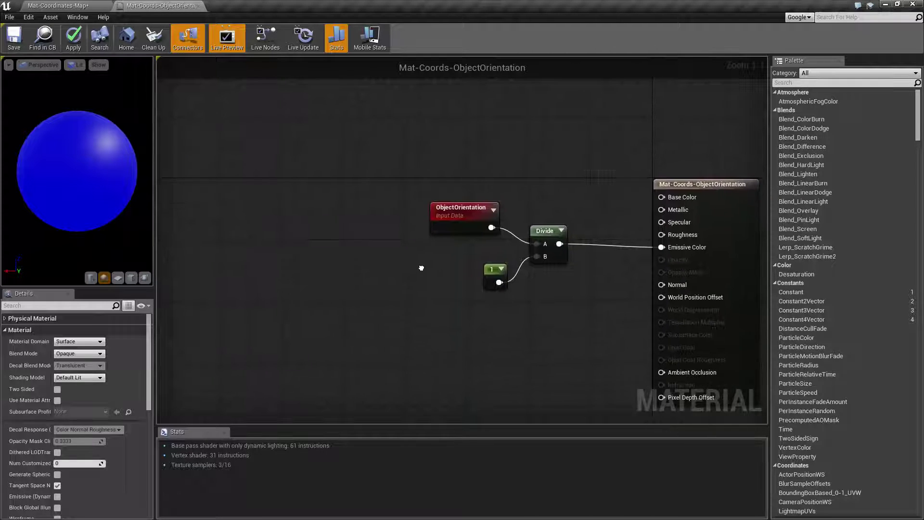
pyautogui.moveTo(416, 192); pyautogui.dragTo(625, 290)
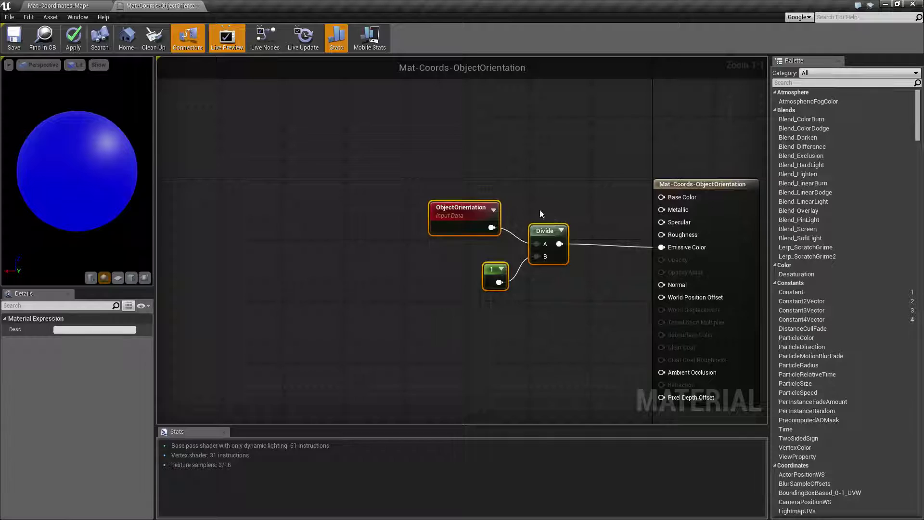
pyautogui.click(456, 218)
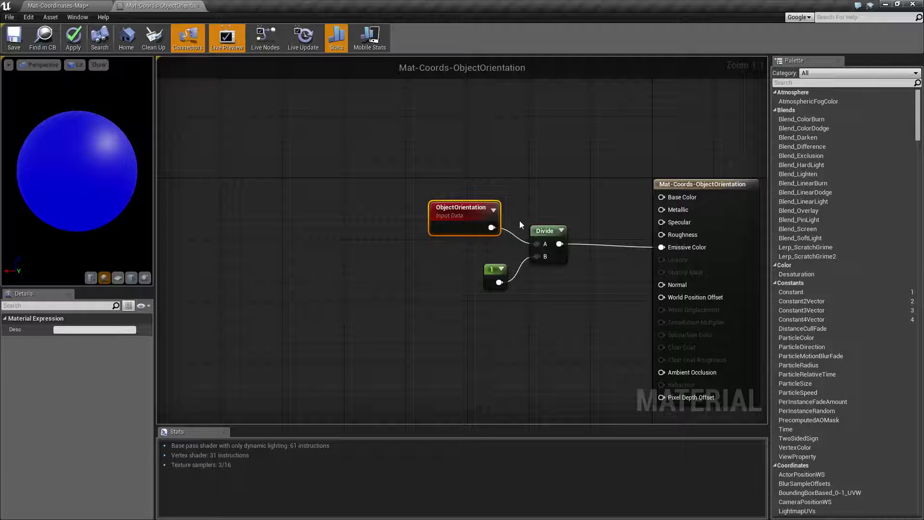
pyautogui.moveTo(507, 218); pyautogui.dragTo(575, 291)
pyautogui.moveTo(584, 307); pyautogui.dragTo(547, 301, button='right')
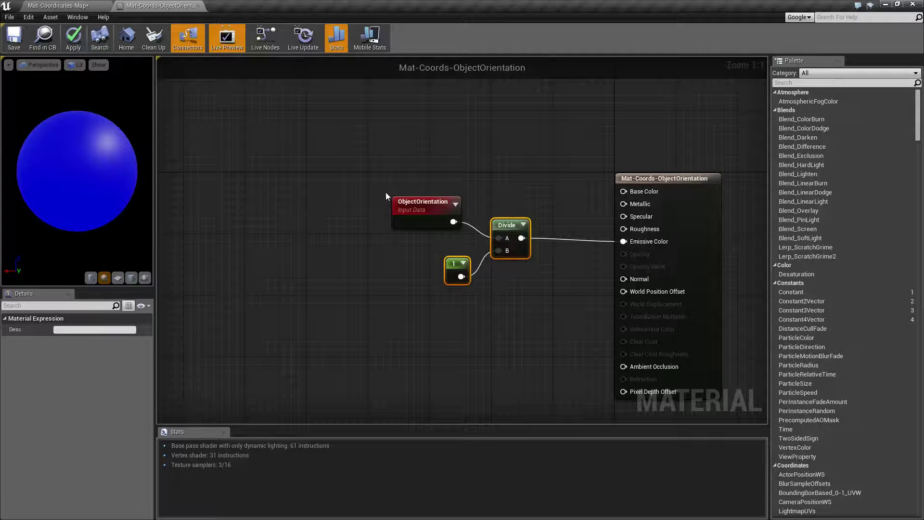
pyautogui.moveTo(381, 187); pyautogui.dragTo(440, 236)
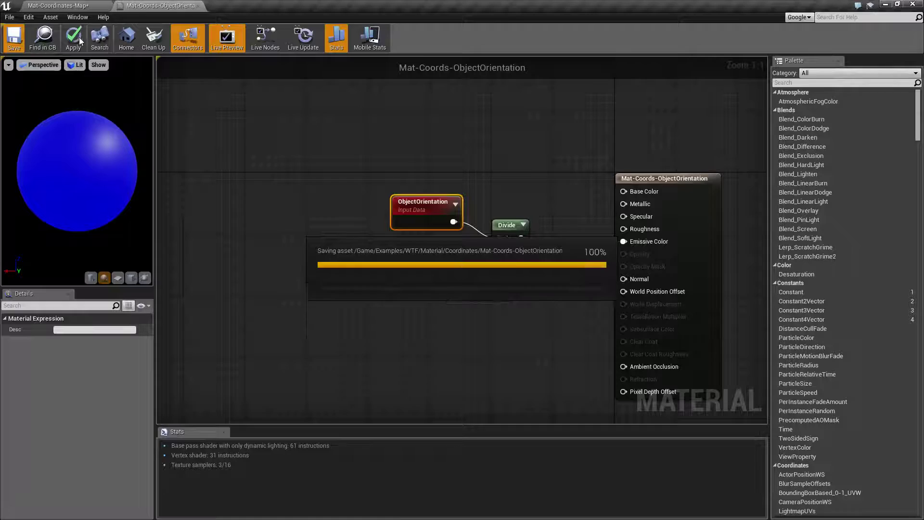
# In the Mat-Coordinates-Map level, rotate the middle blue cube (Cube8) to -90° on the Y axis and deselect it.
pyautogui.click(74, 5)
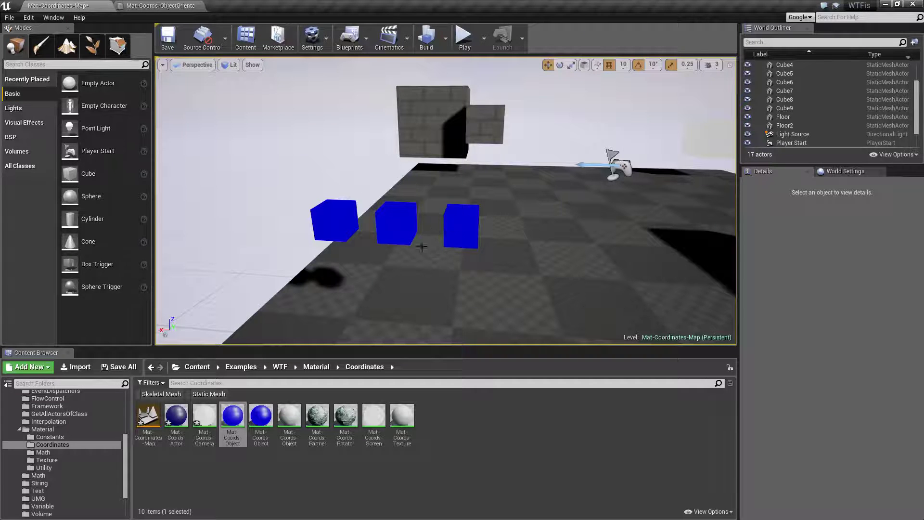
pyautogui.click(334, 219)
pyautogui.press('a')
pyautogui.moveTo(429, 230); pyautogui.dragTo(430, 215, button='right')
pyautogui.press('w')
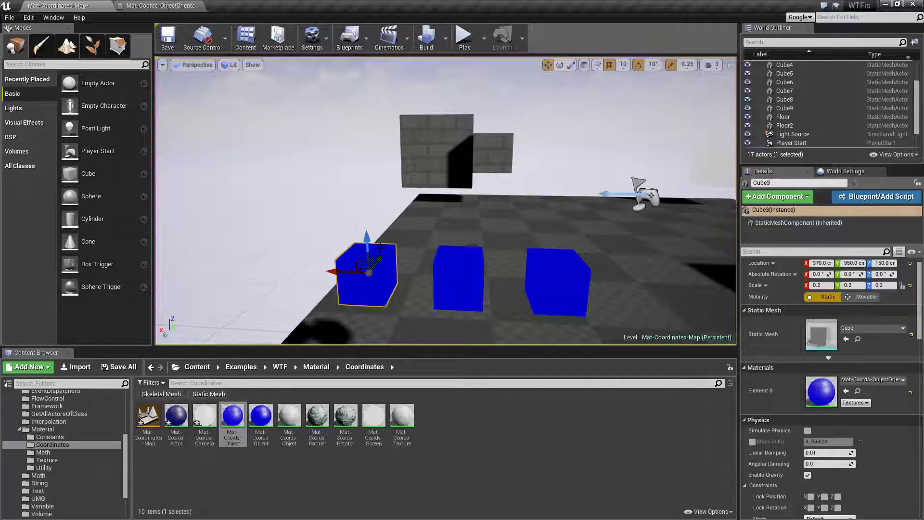
pyautogui.click(465, 282)
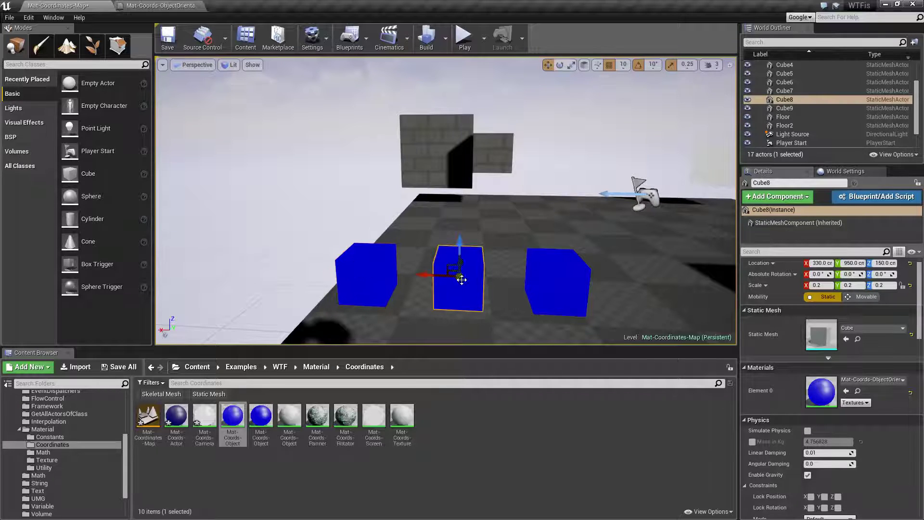
pyautogui.press('e')
pyautogui.moveTo(486, 242); pyautogui.dragTo(477, 317)
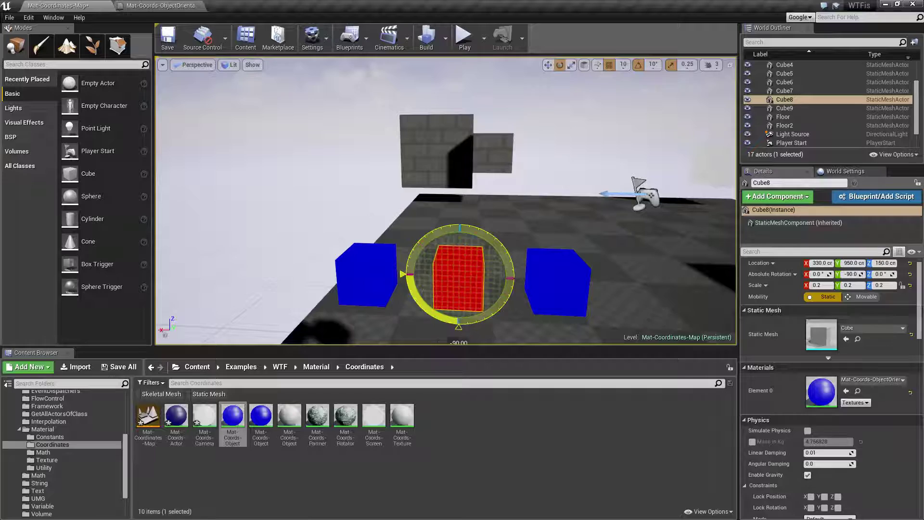
pyautogui.press('Escape')
# Rotate the third blue cube (Cube9) to about 90° on the X axis and deselect it.
pyautogui.click(580, 282)
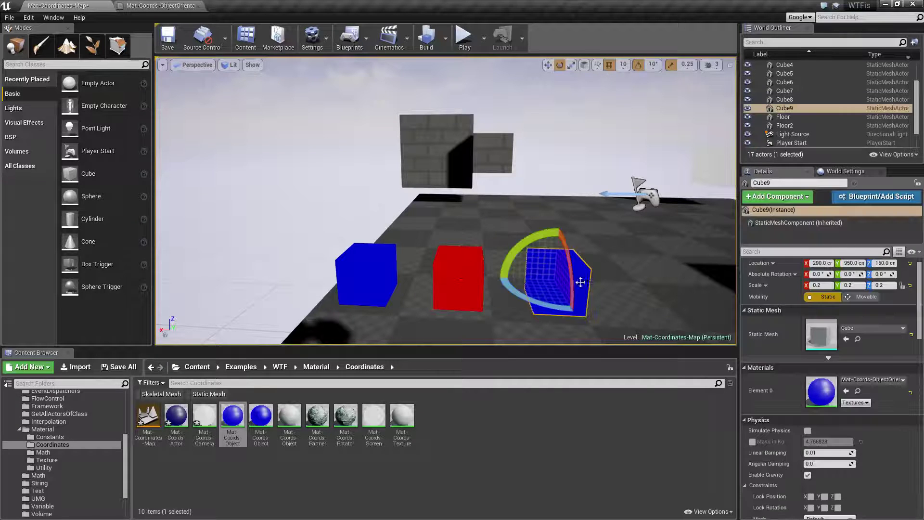
pyautogui.moveTo(571, 281); pyautogui.dragTo(571, 330)
pyautogui.press('Escape')
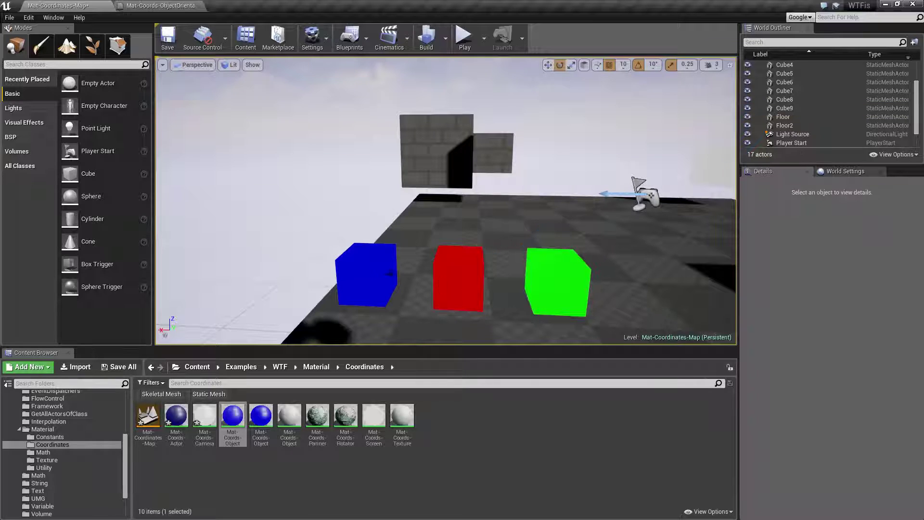
# Show the translate gizmo on the red cube (Cube8) and examine its local axes.
pyautogui.click(466, 274)
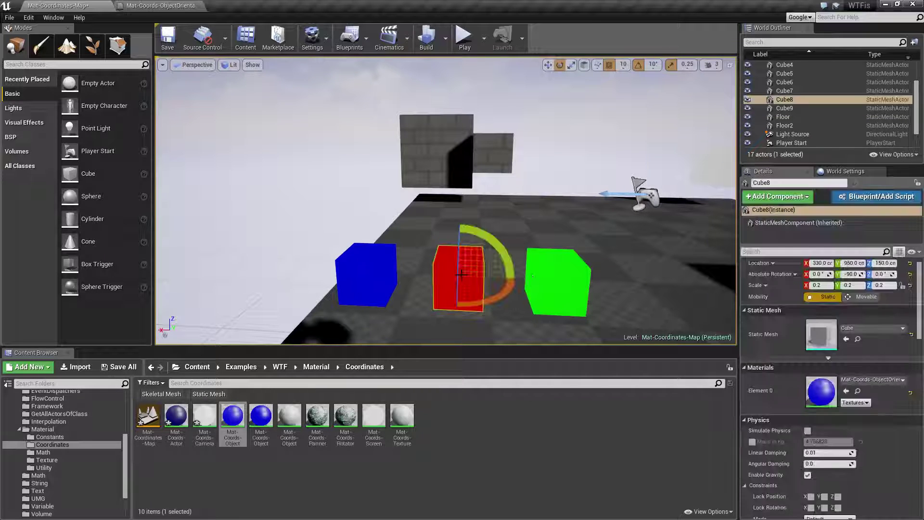
pyautogui.press('w')
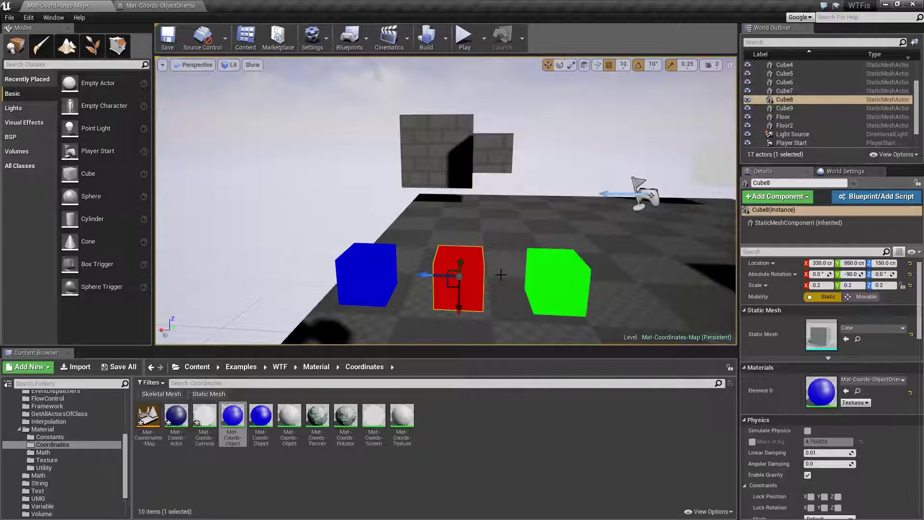
pyautogui.moveTo(501, 274)
pyautogui.mouseDown(button='right')
pyautogui.moveTo(513, 270)
pyautogui.moveTo(508, 280)
pyautogui.mouseUp(button='right')
pyautogui.press('w')
pyautogui.press('s')
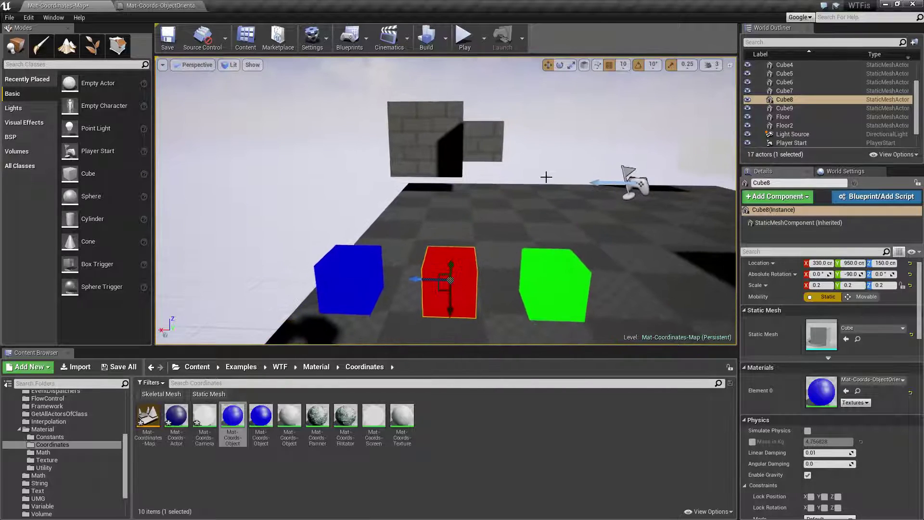
# Switch the gizmo to world space and compare the translate axes on the blue, red and green cubes.
pyautogui.click(583, 65)
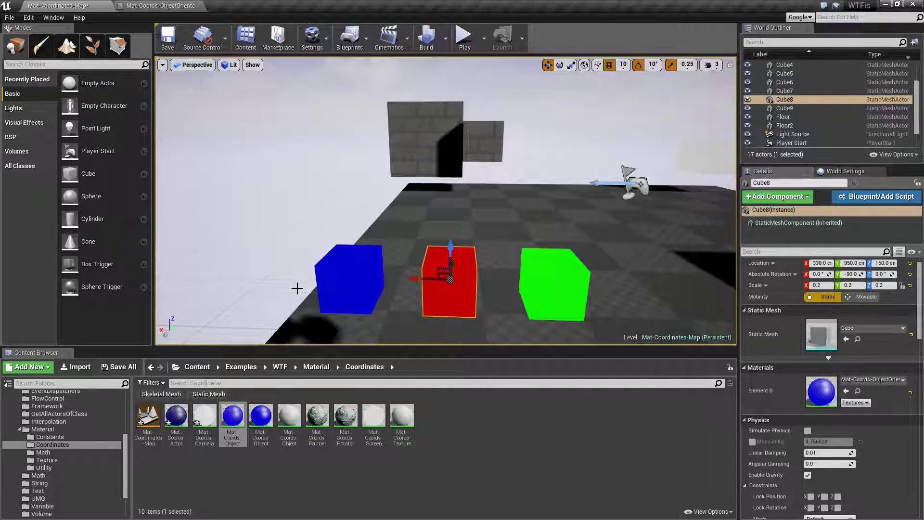
pyautogui.click(344, 275)
pyautogui.click(542, 274)
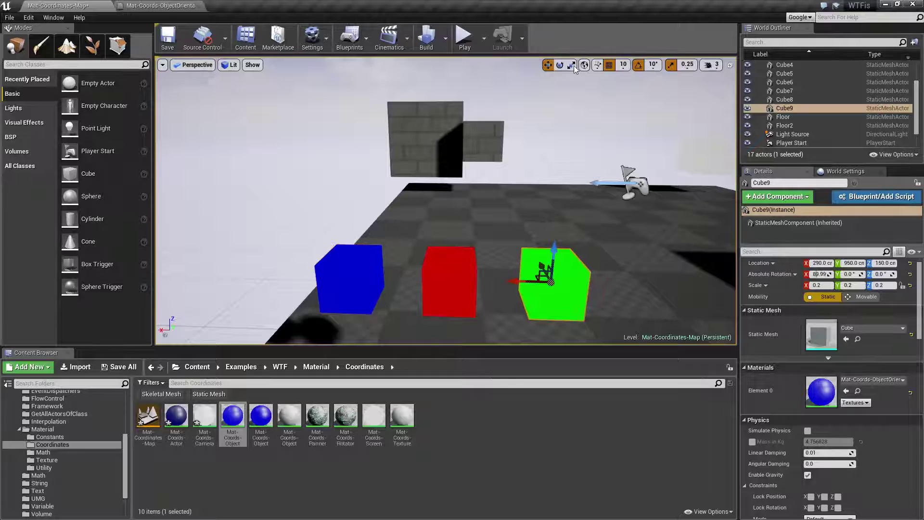
pyautogui.click(349, 274)
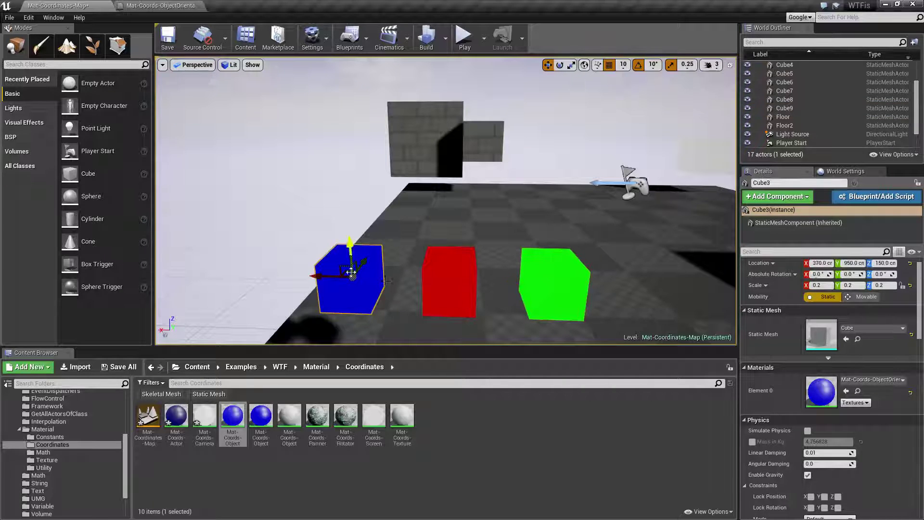
pyautogui.click(449, 279)
pyautogui.click(550, 281)
pyautogui.click(350, 272)
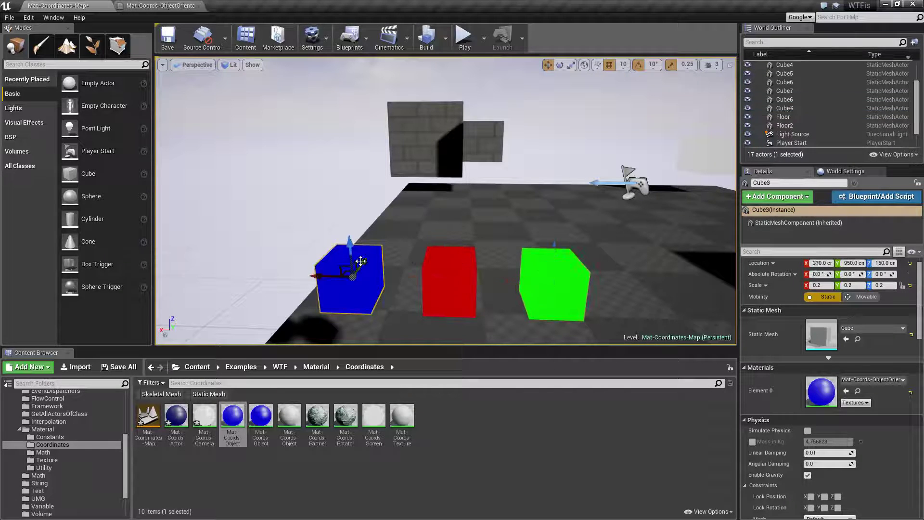
pyautogui.click(446, 284)
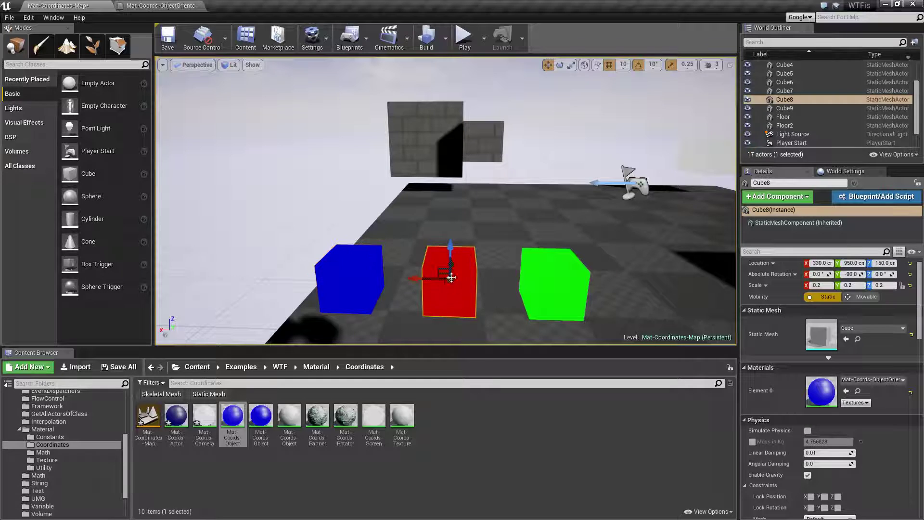
# Switch the gizmo back to local space and examine the local Z axis of the blue cube (Cube3).
pyautogui.click(585, 65)
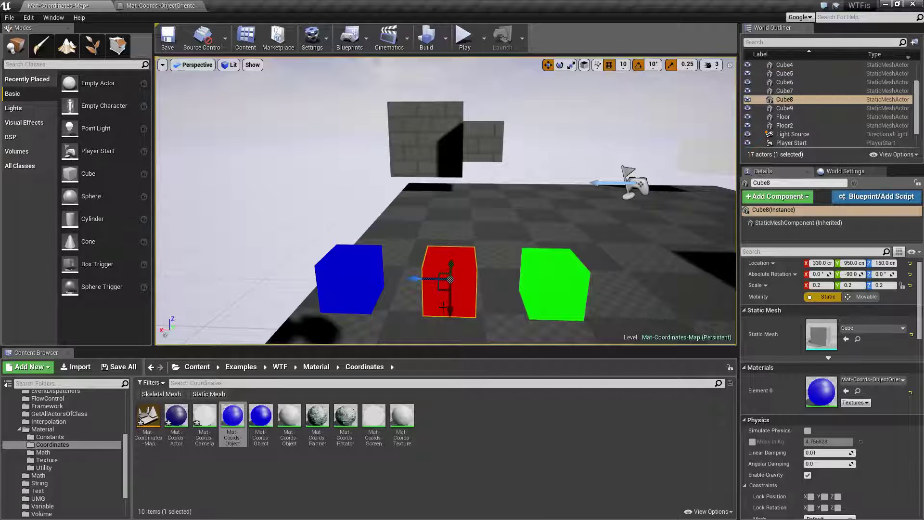
pyautogui.click(353, 273)
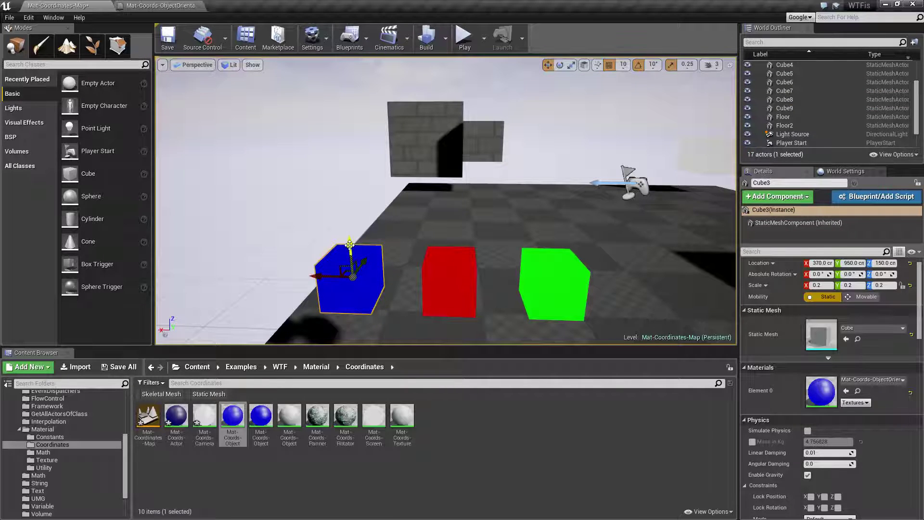
pyautogui.moveTo(370, 272); pyautogui.dragTo(351, 276, button='right')
pyautogui.press('w')
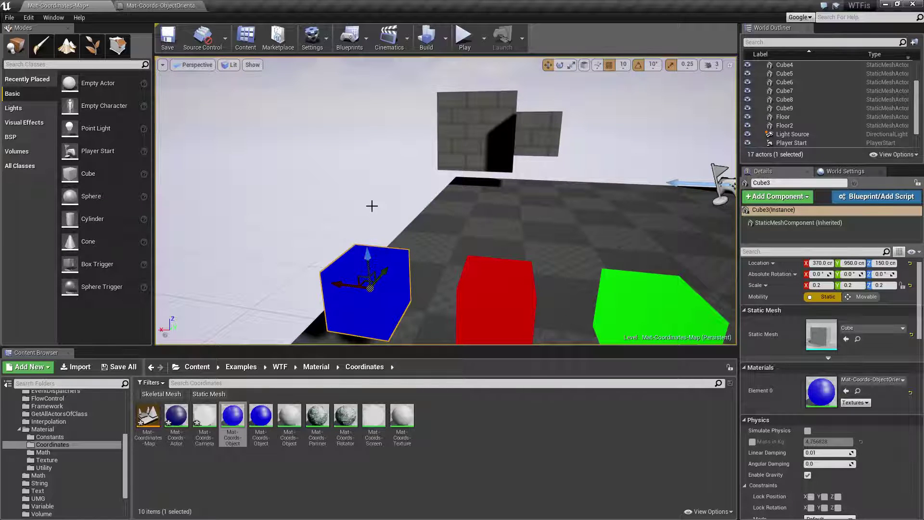
pyautogui.press('f')
pyautogui.press('s')
pyautogui.moveTo(378, 208); pyautogui.dragTo(431, 192, button='right')
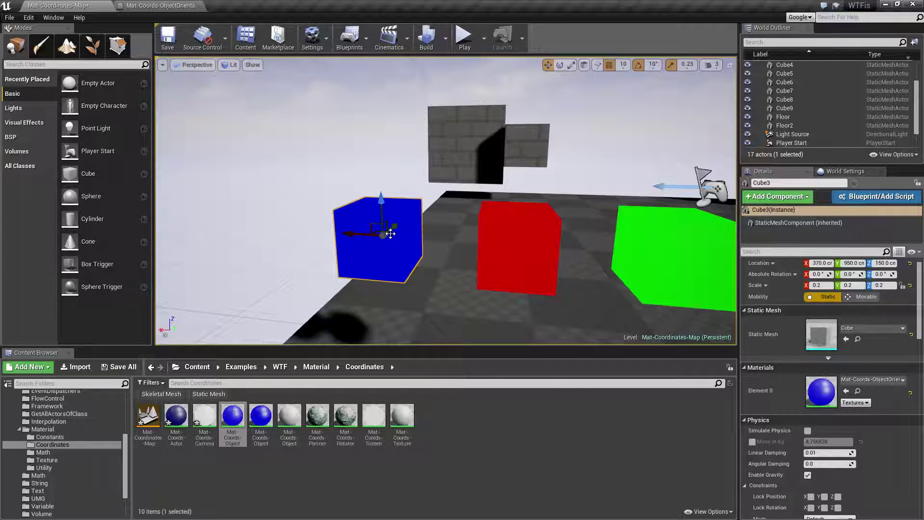
# Compare the local axis directions of the red cube with those of the blue cube.
pyautogui.click(508, 239)
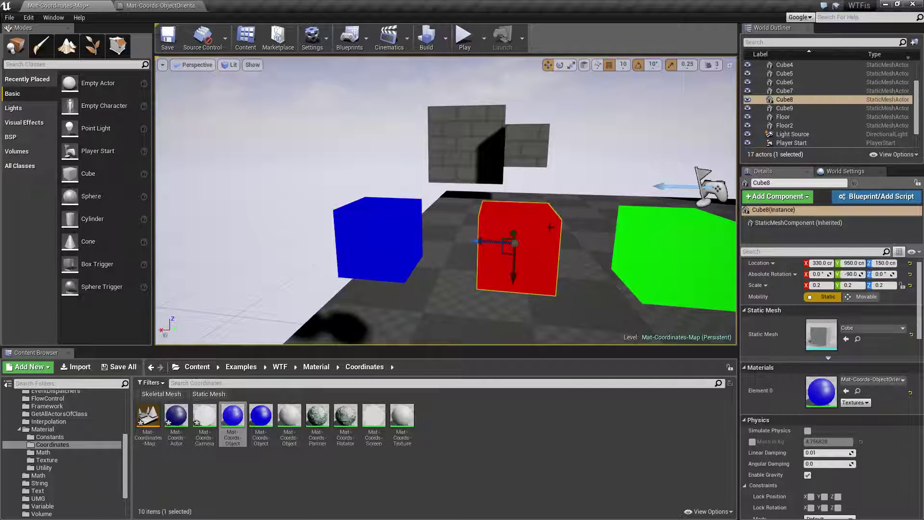
pyautogui.press('d')
pyautogui.moveTo(553, 272); pyautogui.dragTo(580, 279, button='right')
pyautogui.press('a')
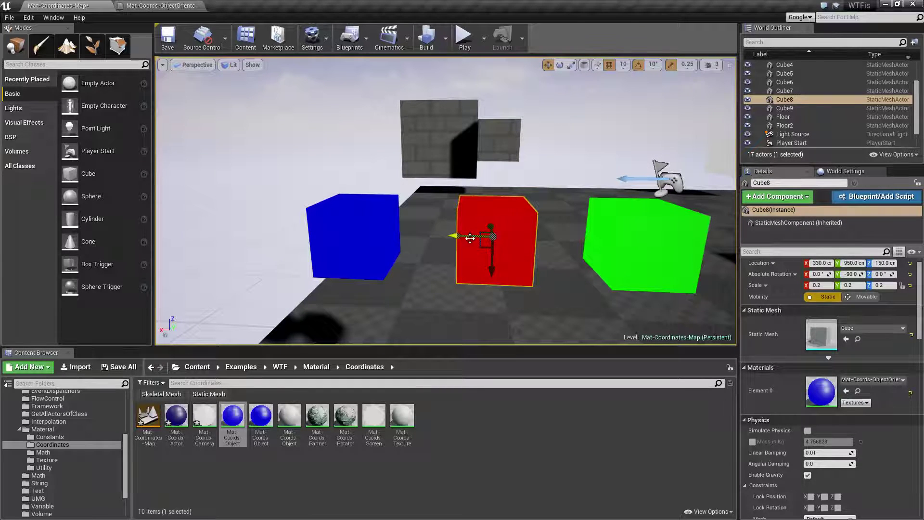
pyautogui.click(375, 234)
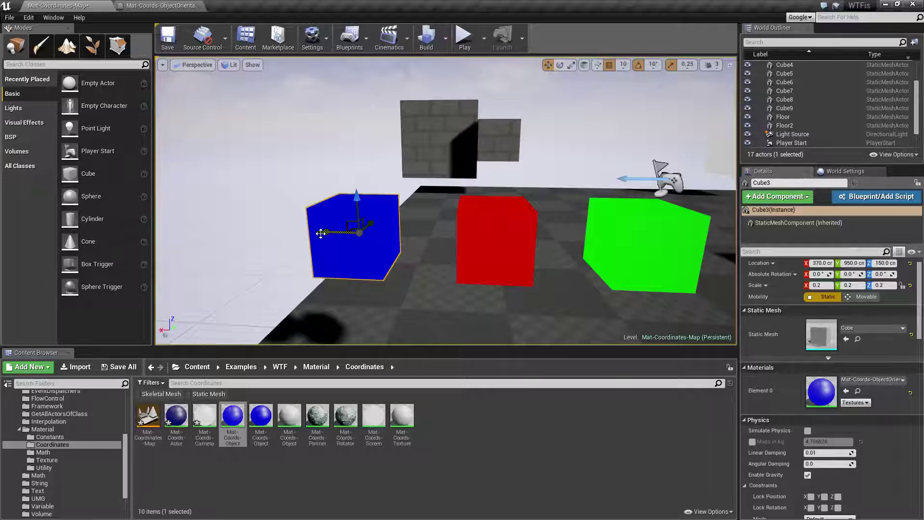
pyautogui.click(491, 238)
# Select the green cube (Cube9) and examine its local axes from above and from behind.
pyautogui.moveTo(529, 262); pyautogui.dragTo(553, 337, button='right')
pyautogui.press('d')
pyautogui.press('s')
pyautogui.click(425, 278)
pyautogui.press('a')
pyautogui.press('s')
pyautogui.press('s')
pyautogui.moveTo(437, 211)
pyautogui.mouseDown(button='right')
pyautogui.moveTo(438, 219)
pyautogui.moveTo(438, 211)
pyautogui.mouseUp(button='right')
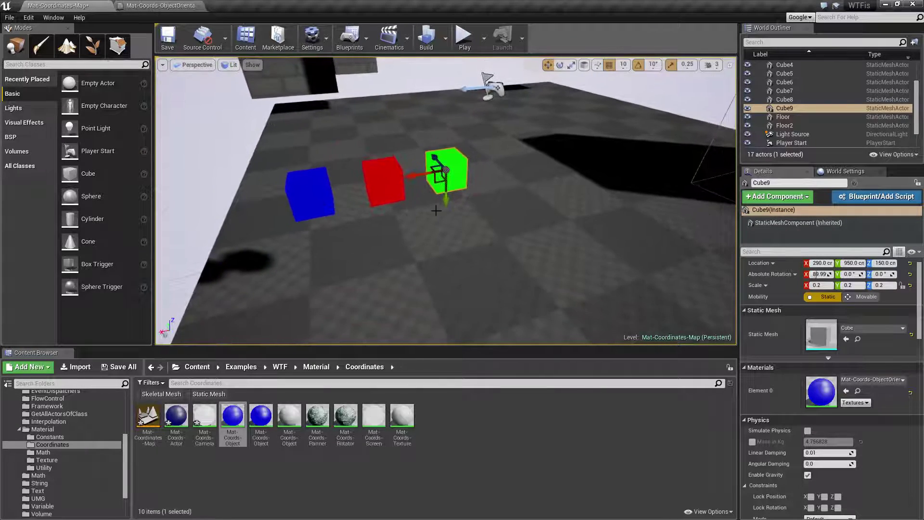
pyautogui.keyDown('alt'); pyautogui.moveTo(430, 183); pyautogui.dragTo(712, 183); pyautogui.keyUp('alt')
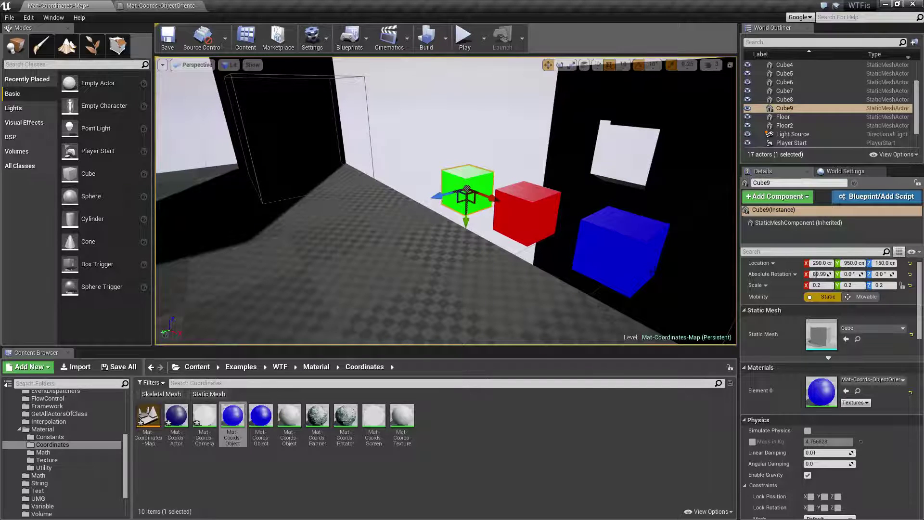
# Check the blue cube's (Cube3) local axes, clear the selection, and view the three cubes from the opposite side.
pyautogui.click(612, 248)
pyautogui.moveTo(613, 249); pyautogui.dragTo(625, 245, button='right')
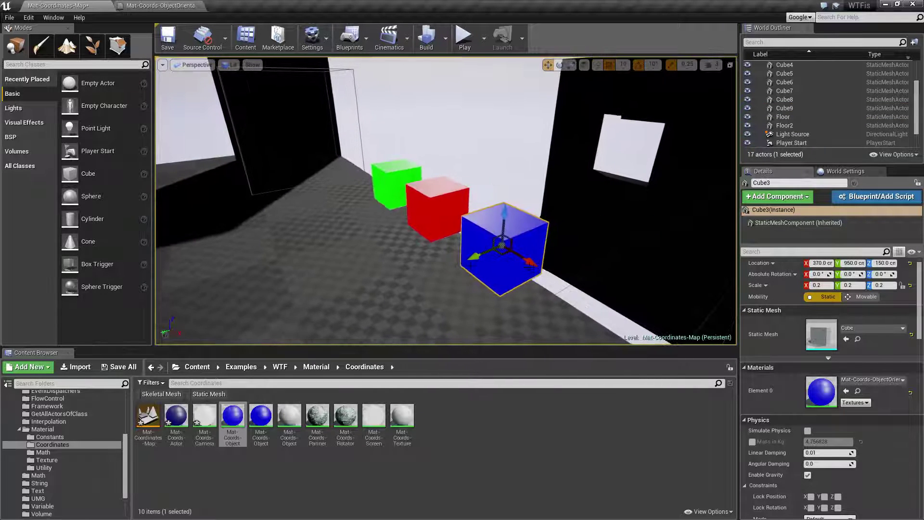
pyautogui.click(388, 182)
pyautogui.press('Escape')
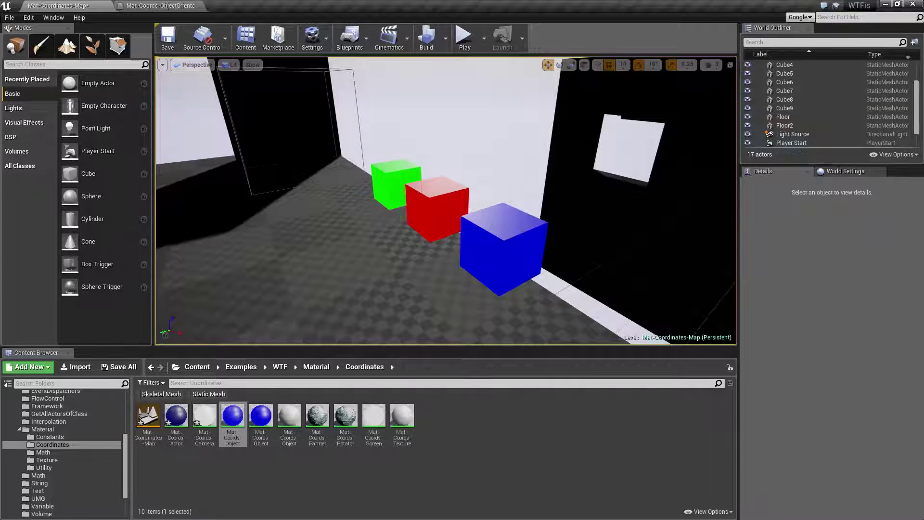
pyautogui.moveTo(381, 188); pyautogui.dragTo(279, 193, button='right')
pyautogui.moveTo(404, 206)
pyautogui.mouseDown(button='right')
pyautogui.moveTo(385, 226)
pyautogui.moveTo(405, 206)
pyautogui.mouseUp(button='right')
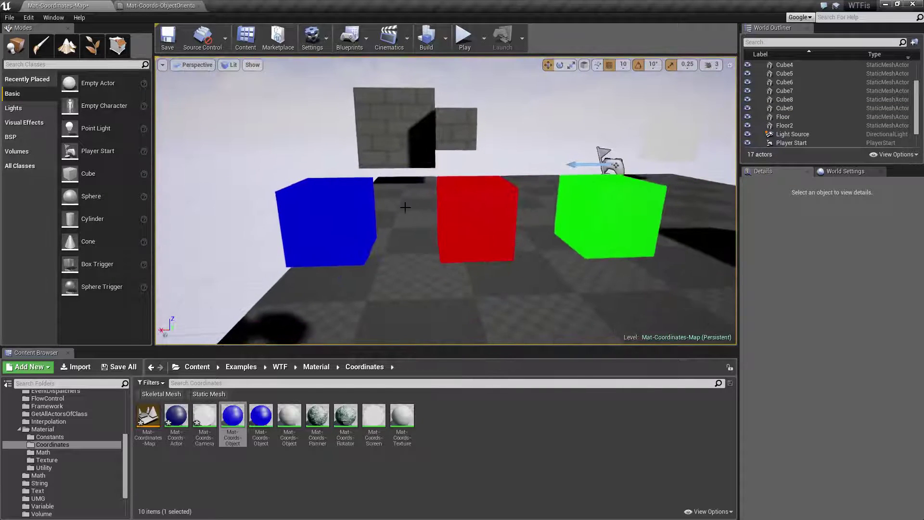
# Inspect the local axes of the blue cube, the red cube and the green cube (Cube9) one after another.
pyautogui.click(331, 197)
pyautogui.moveTo(335, 185); pyautogui.dragTo(306, 209, button='right')
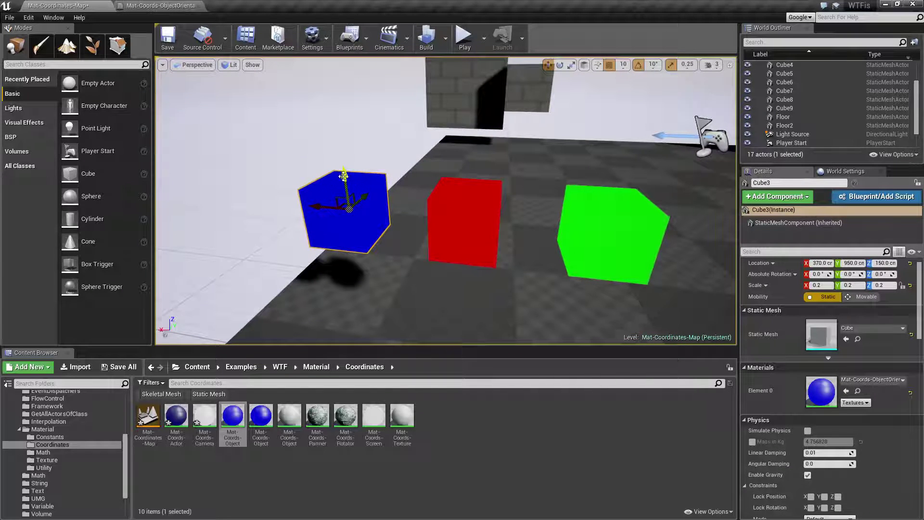
pyautogui.click(467, 223)
pyautogui.moveTo(467, 224); pyautogui.dragTo(409, 245, button='right')
pyautogui.moveTo(534, 171); pyautogui.dragTo(625, 149, button='right')
pyautogui.moveTo(578, 219); pyautogui.dragTo(394, 230, button='right')
pyautogui.click(394, 230)
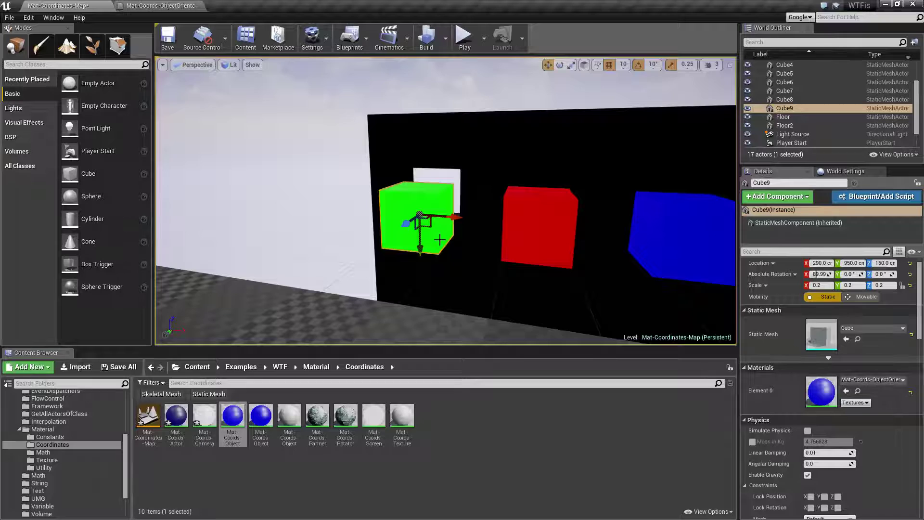
# Examine the green cube's local axes from both sides of the row of cubes.
pyautogui.moveTo(439, 240); pyautogui.dragTo(367, 189, button='right')
pyautogui.click(417, 207)
pyautogui.click(320, 208)
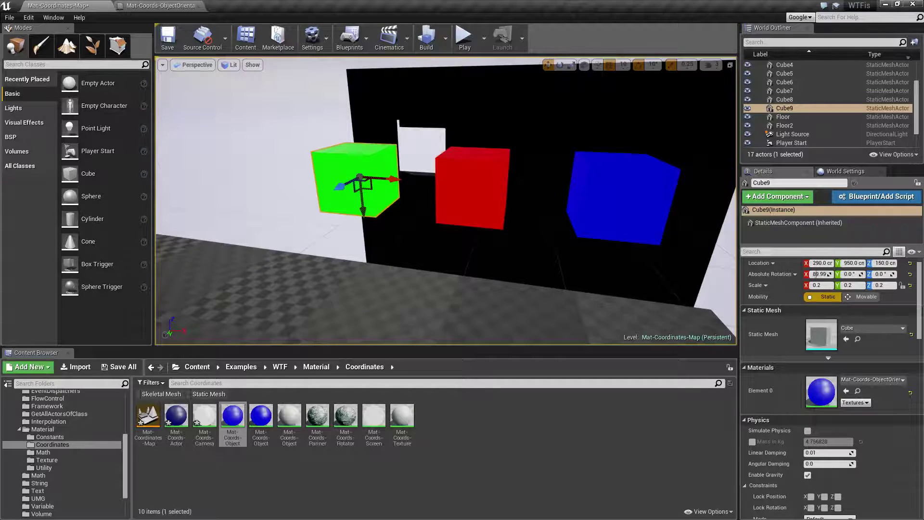
pyautogui.moveTo(446, 201); pyautogui.dragTo(269, 203, button='right')
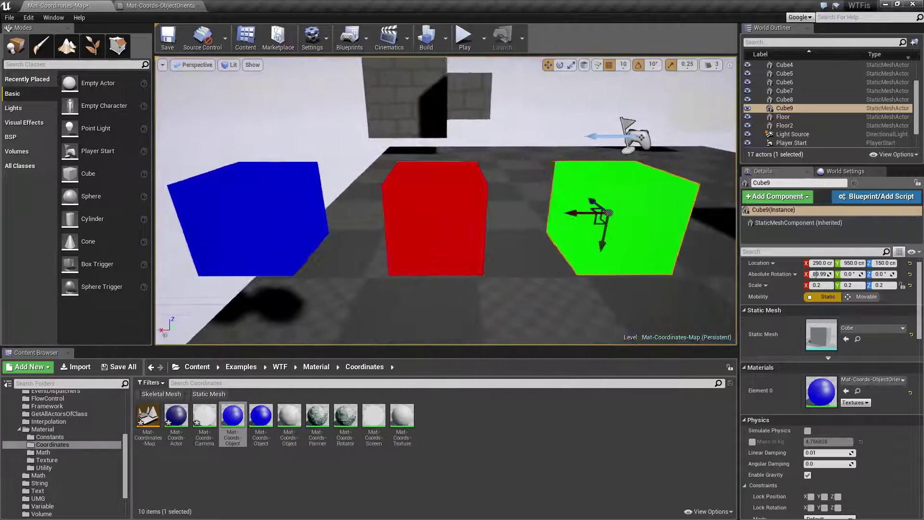
pyautogui.moveTo(452, 161); pyautogui.dragTo(448, 161, button='right')
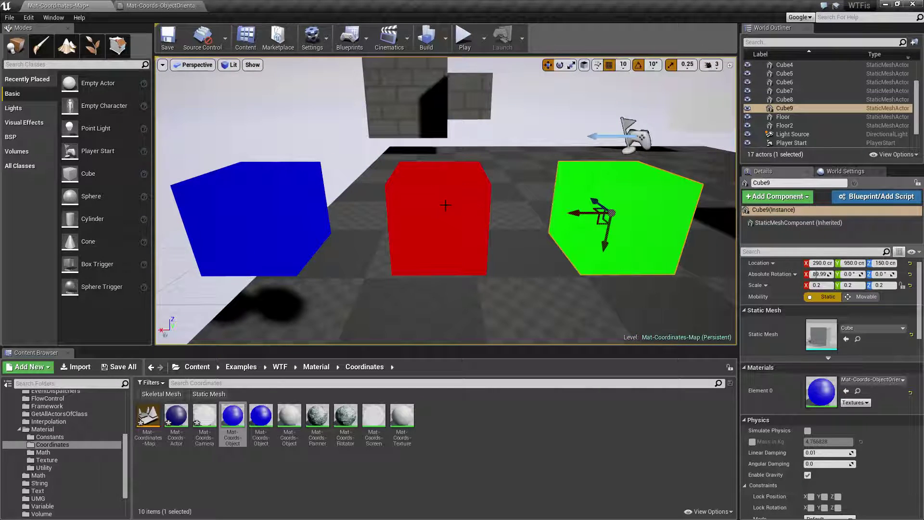
# Compare the local axes of the blue, red and green cubes, ending with a view along the row behind the green cube.
pyautogui.click(257, 198)
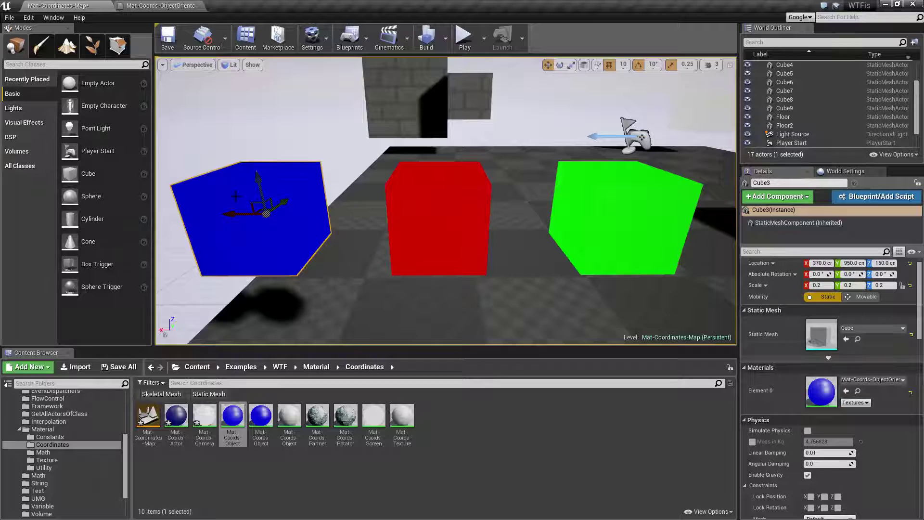
pyautogui.click(454, 219)
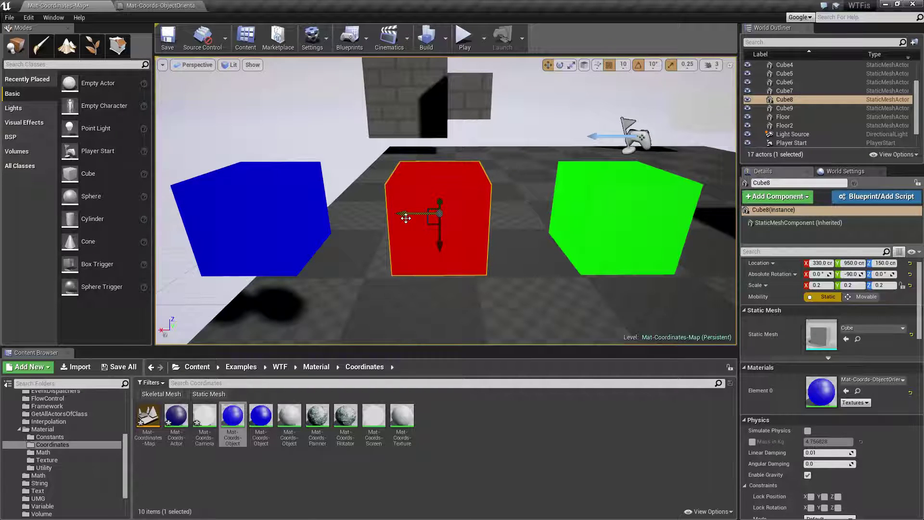
pyautogui.click(613, 214)
pyautogui.moveTo(612, 214); pyautogui.dragTo(481, 245, button='right')
pyautogui.keyDown('alt'); pyautogui.moveTo(481, 245); pyautogui.dragTo(447, 230); pyautogui.keyUp('alt')
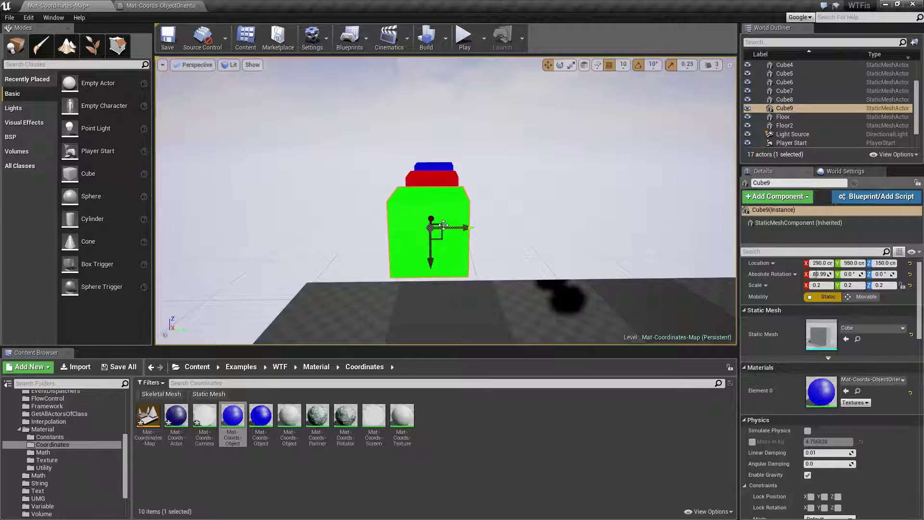
# Examine the green cube's local Z axis direction from its outer end of the row.
pyautogui.moveTo(486, 244); pyautogui.dragTo(505, 249, button='right')
pyautogui.press('w')
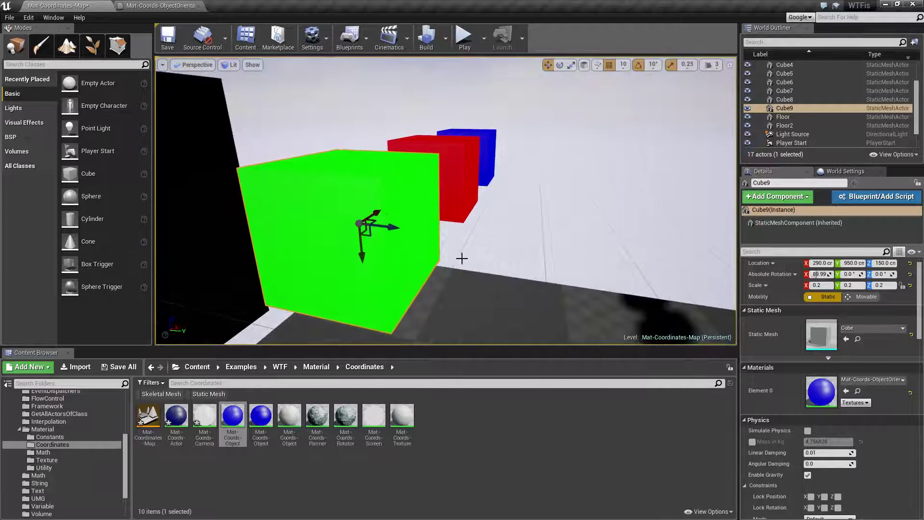
pyautogui.scroll(-5, 461, 258)
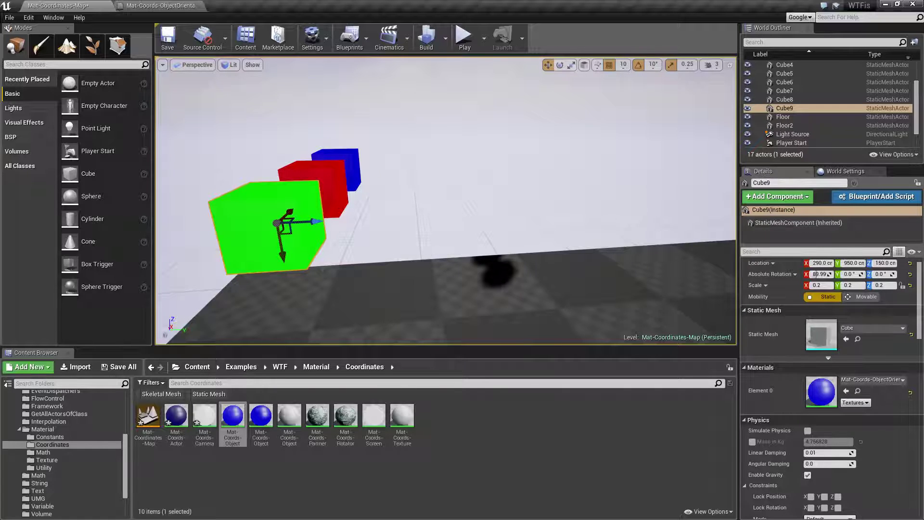
pyautogui.moveTo(439, 231); pyautogui.dragTo(455, 245, button='middle')
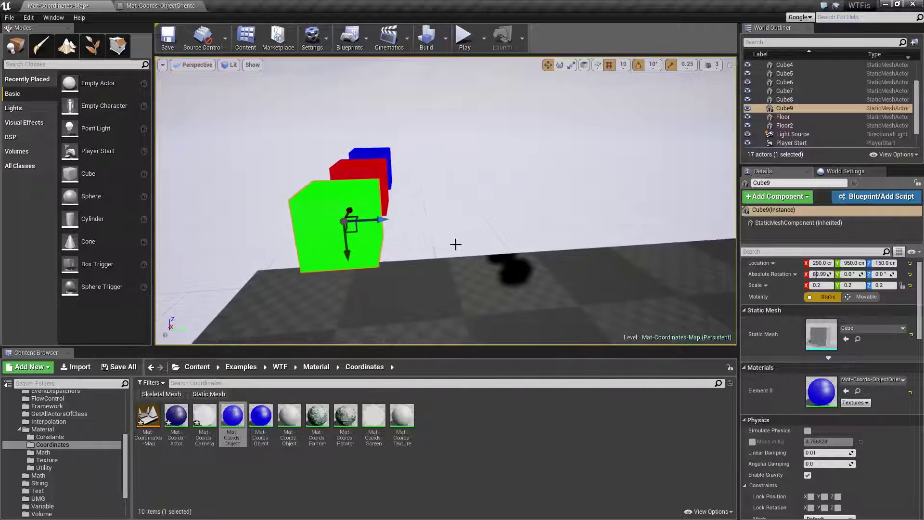
# Rotate the green cube (Cube9) to -90° about X and display its translate axes.
pyautogui.press('e')
pyautogui.moveTo(414, 239); pyautogui.dragTo(414, 239, button='right')
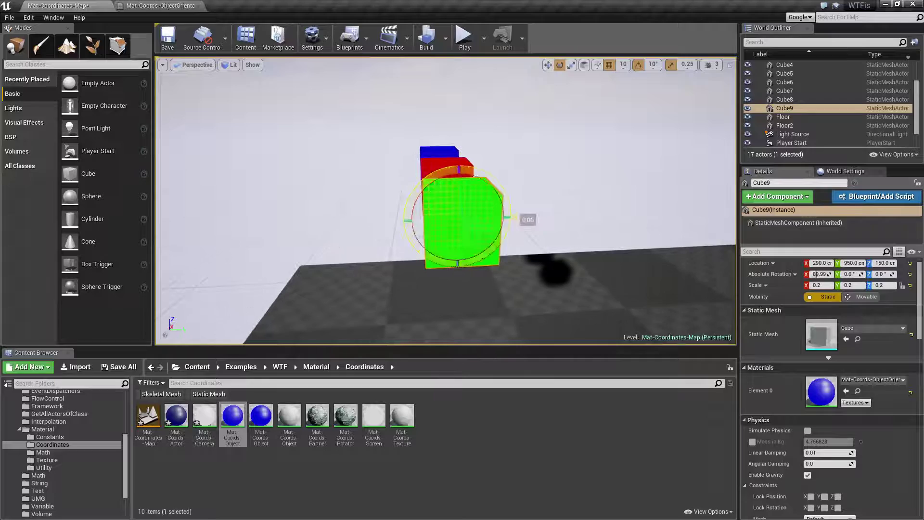
pyautogui.moveTo(523, 219); pyautogui.dragTo(380, 224)
pyautogui.click(547, 195)
pyautogui.click(456, 240)
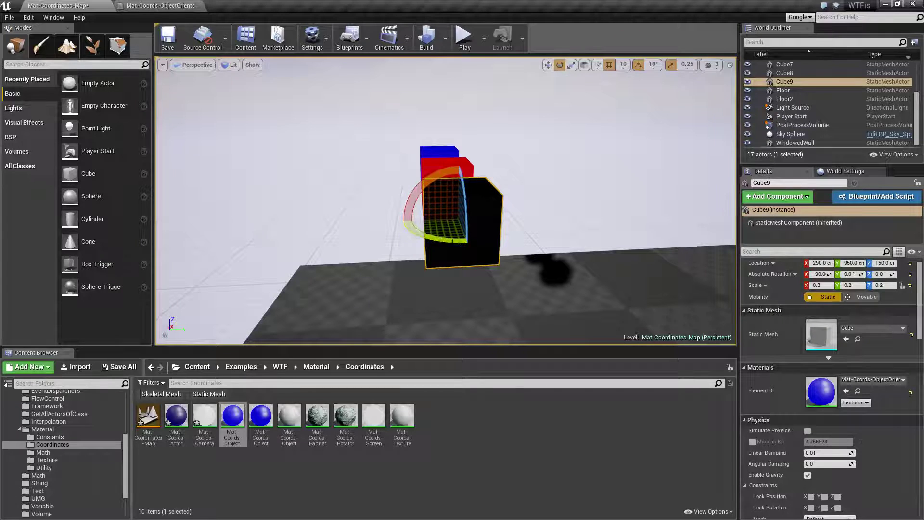
pyautogui.press('w')
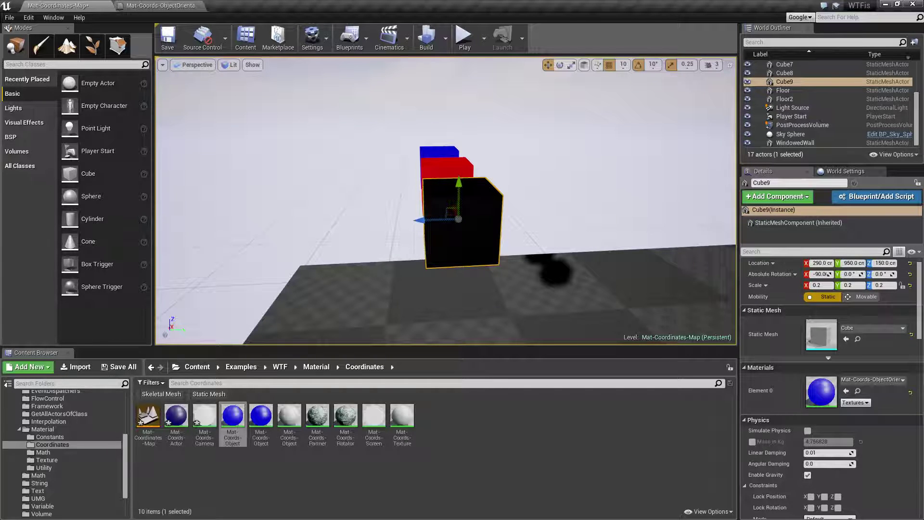
# Rotate Cube9 back to about 90° about X.
pyautogui.press('e')
pyautogui.moveTo(409, 226); pyautogui.dragTo(474, 284)
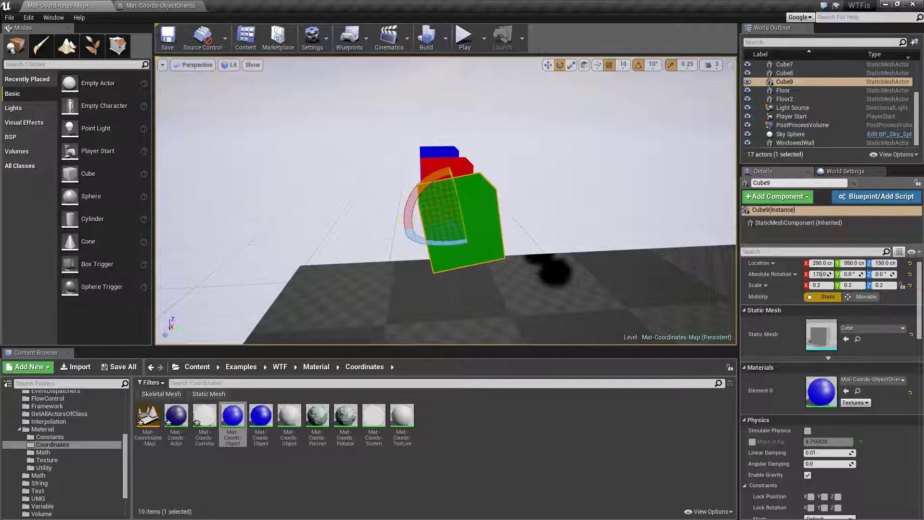
pyautogui.moveTo(409, 207)
pyautogui.mouseDown()
pyautogui.moveTo(476, 278)
pyautogui.moveTo(509, 262)
pyautogui.moveTo(524, 215)
pyautogui.moveTo(413, 191)
pyautogui.mouseUp()
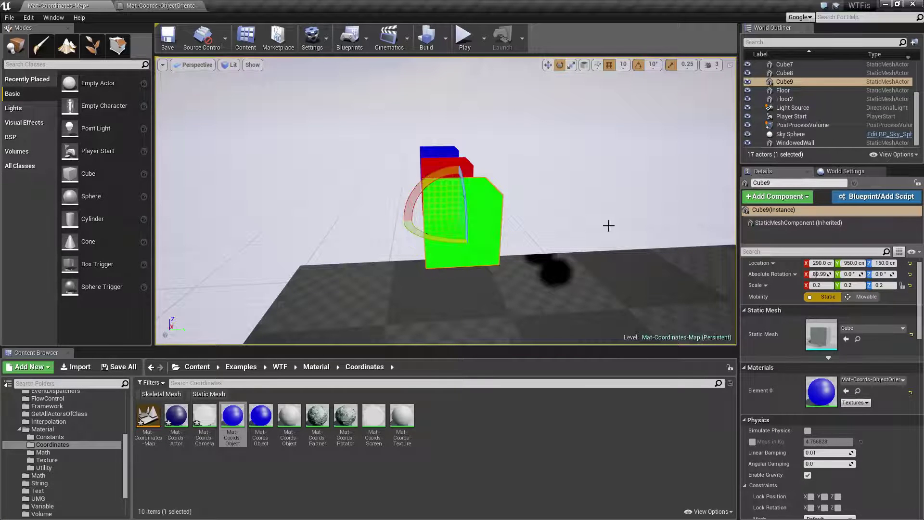
# Display the green cube's translate axes and check its local Z direction from the end and front of the row.
pyautogui.moveTo(609, 226); pyautogui.dragTo(582, 213, button='right')
pyautogui.press('w')
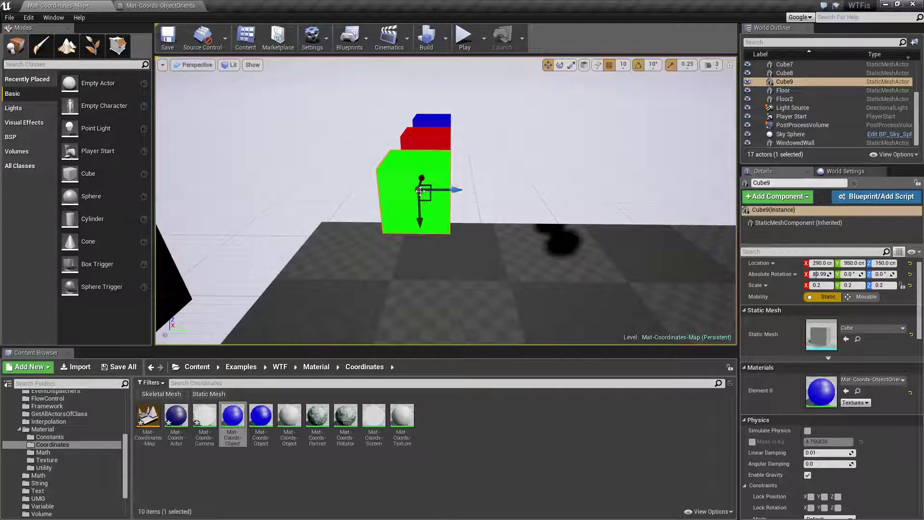
pyautogui.moveTo(512, 214); pyautogui.dragTo(528, 255, button='right')
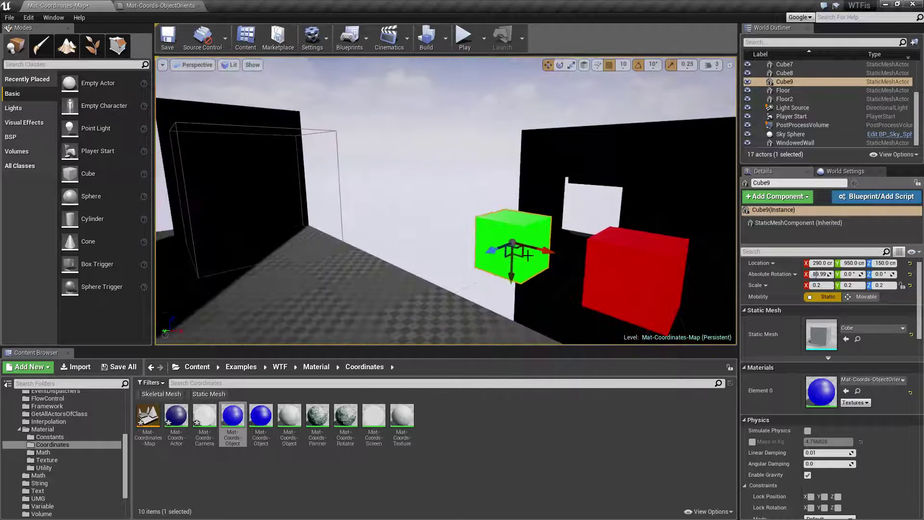
# Rotate the green cube freely around several local axes, to about -43° in Y and -100° in Z.
pyautogui.press('e')
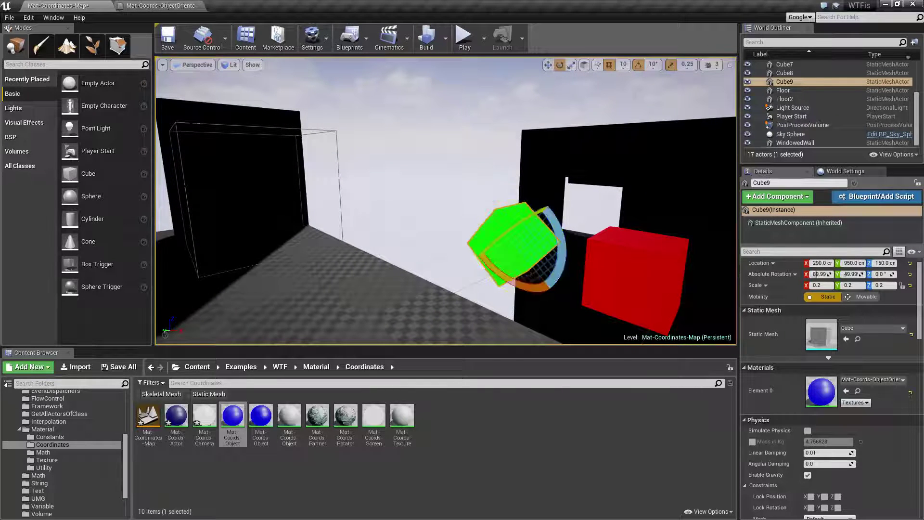
pyautogui.moveTo(549, 208); pyautogui.dragTo(532, 287)
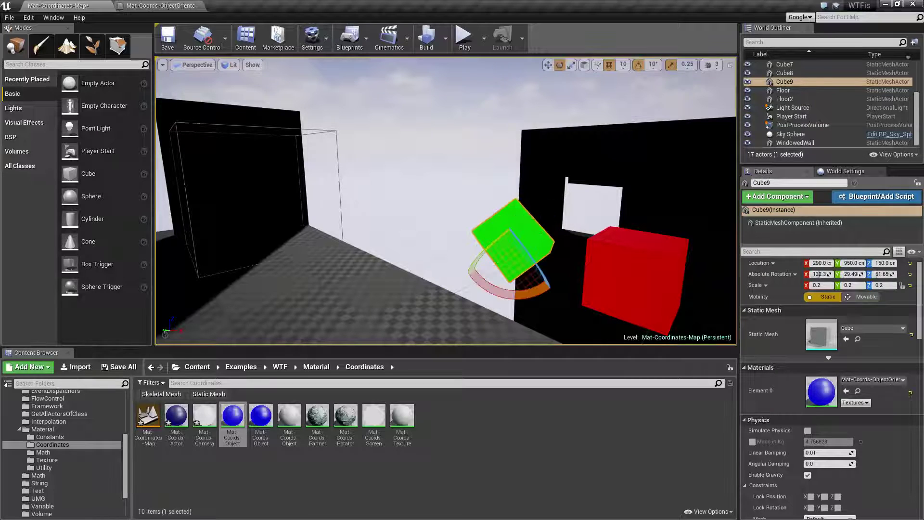
pyautogui.moveTo(529, 247); pyautogui.dragTo(529, 251)
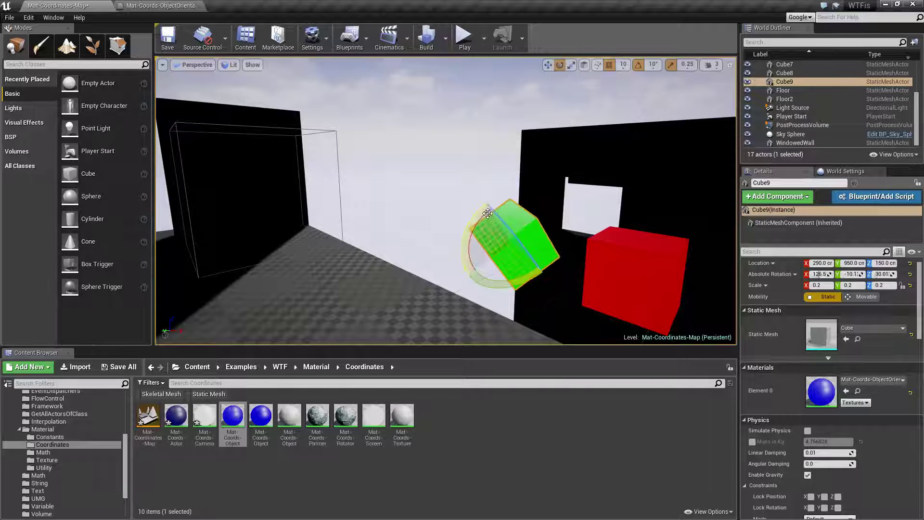
pyautogui.moveTo(487, 213); pyautogui.dragTo(456, 267)
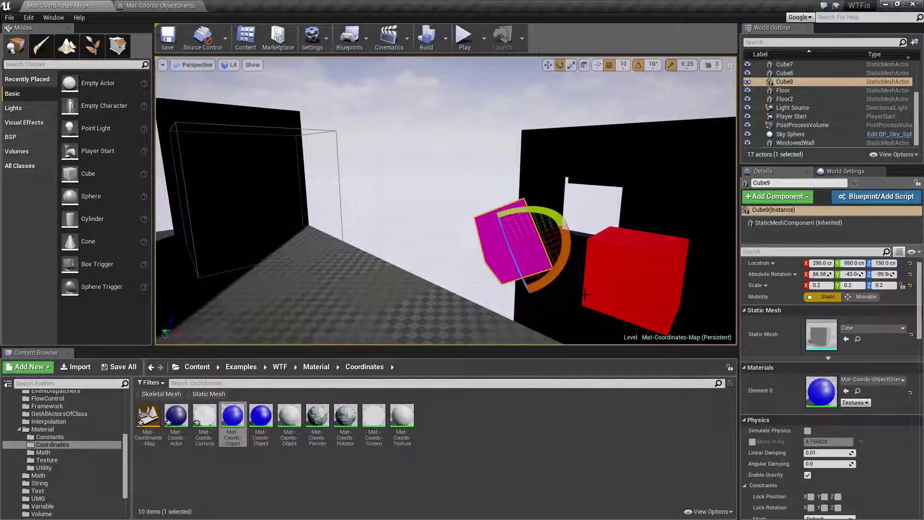
# Display the rotated cube's translate axes and compare its local Z axis with that of the blue cube (Cube3).
pyautogui.press('w')
pyautogui.press('f')
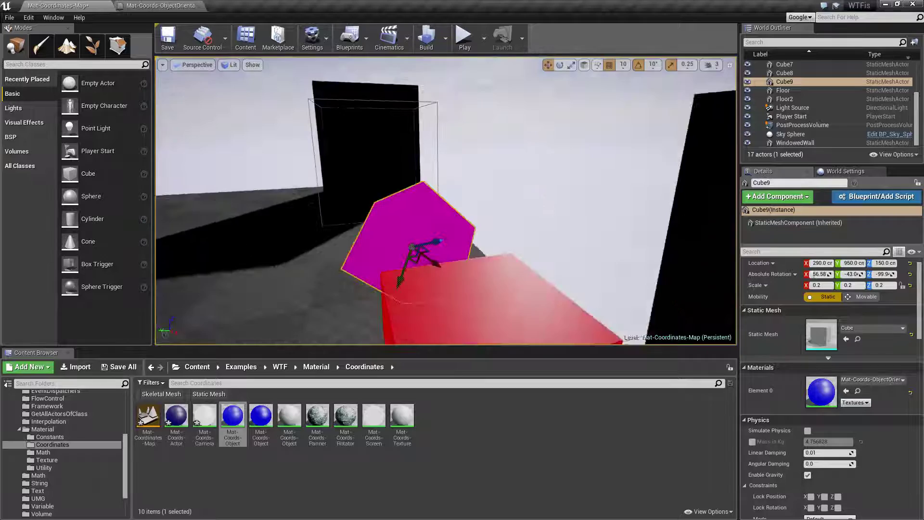
pyautogui.moveTo(603, 230); pyautogui.dragTo(373, 243, button='right')
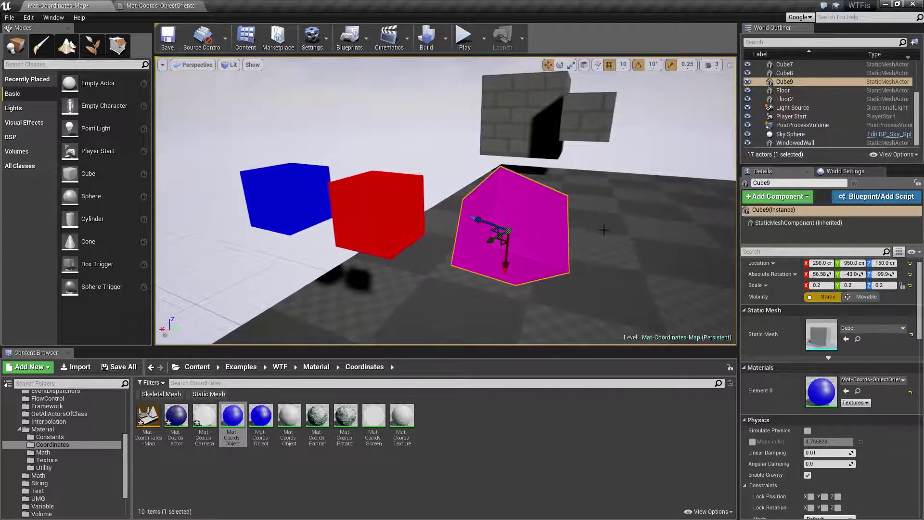
pyautogui.click(272, 198)
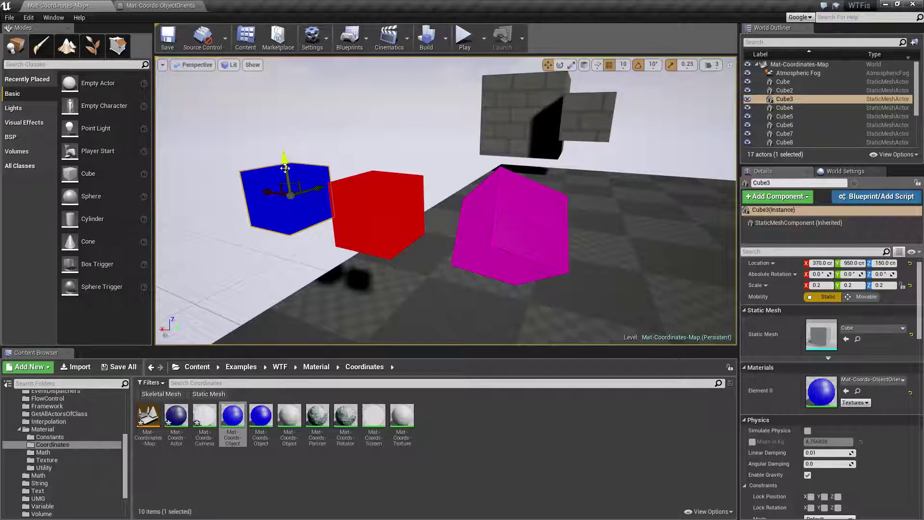
pyautogui.moveTo(289, 191); pyautogui.dragTo(315, 191, button='right')
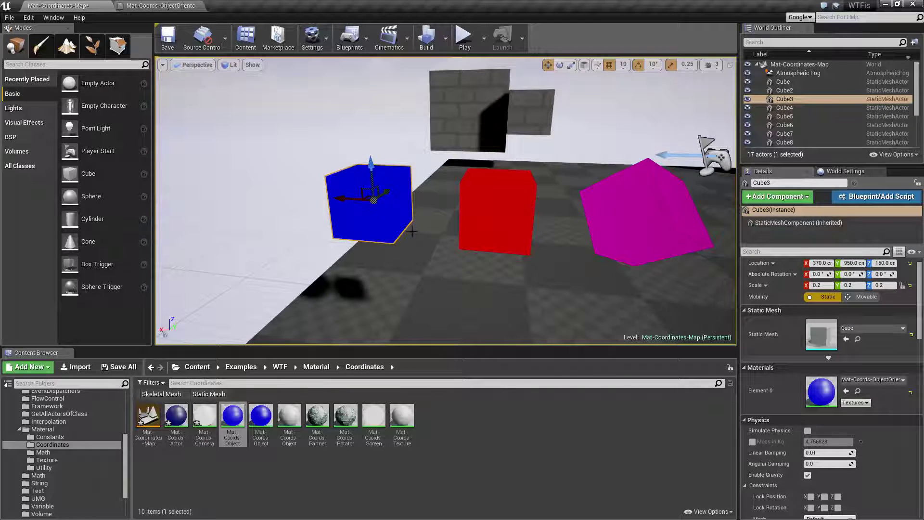
pyautogui.moveTo(412, 231); pyautogui.dragTo(412, 231, button='right')
# Reselect the magenta cube (Cube9) and examine its tilted local Z axis from the side.
pyautogui.click(498, 219)
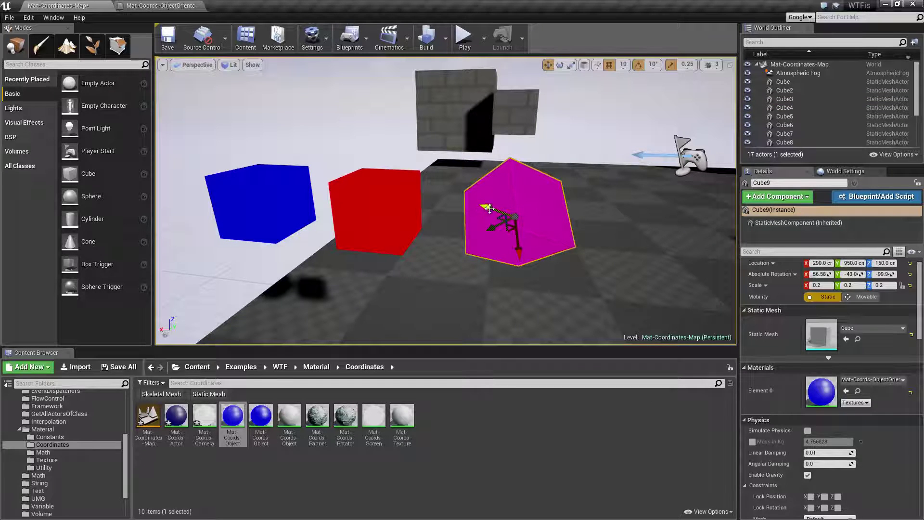
pyautogui.moveTo(491, 212); pyautogui.dragTo(491, 211, button='right')
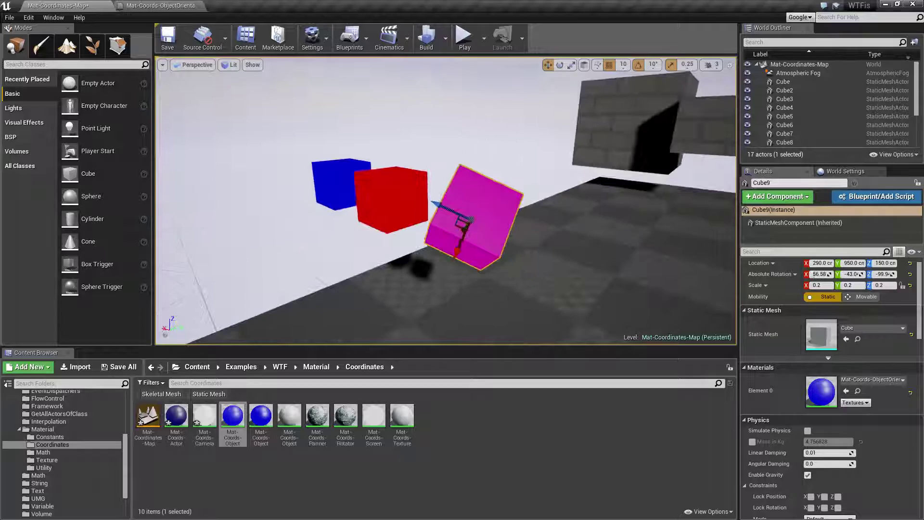
pyautogui.moveTo(438, 197); pyautogui.dragTo(439, 198, button='right')
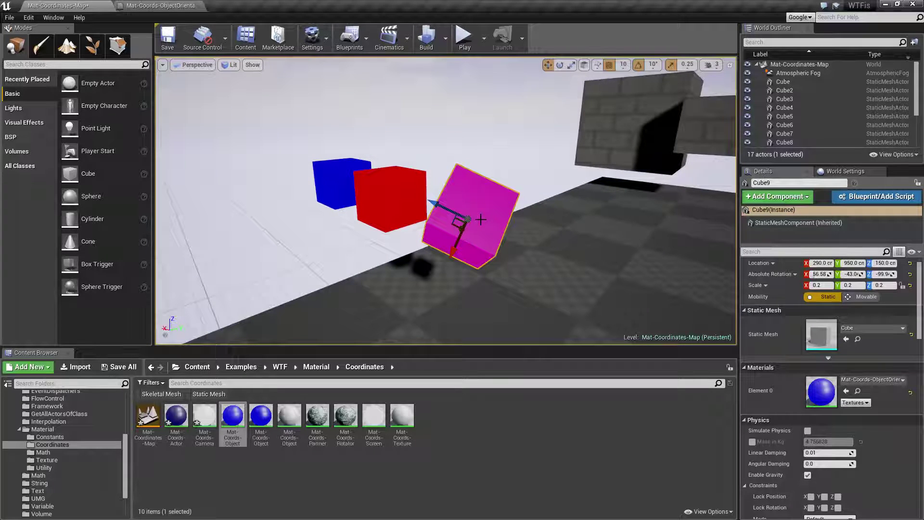